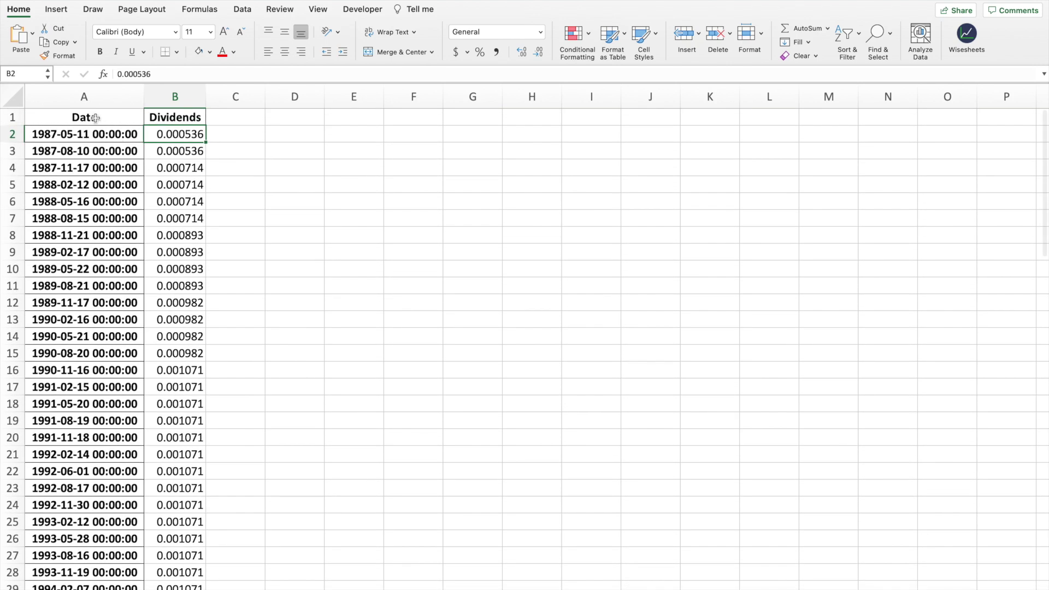
Review the exported Date and Dividends columns, glancing at the Python export script in between
scroll(100, 255, down, 5)
scroll(101, 255, up, 5)
drag(106, 123, 169, 117)
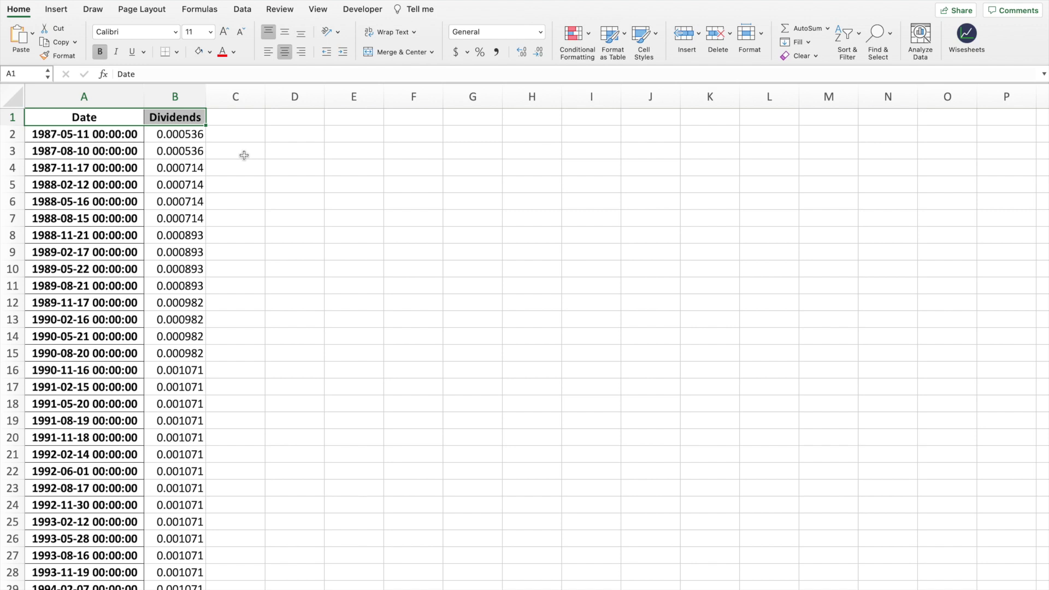
key(Left)
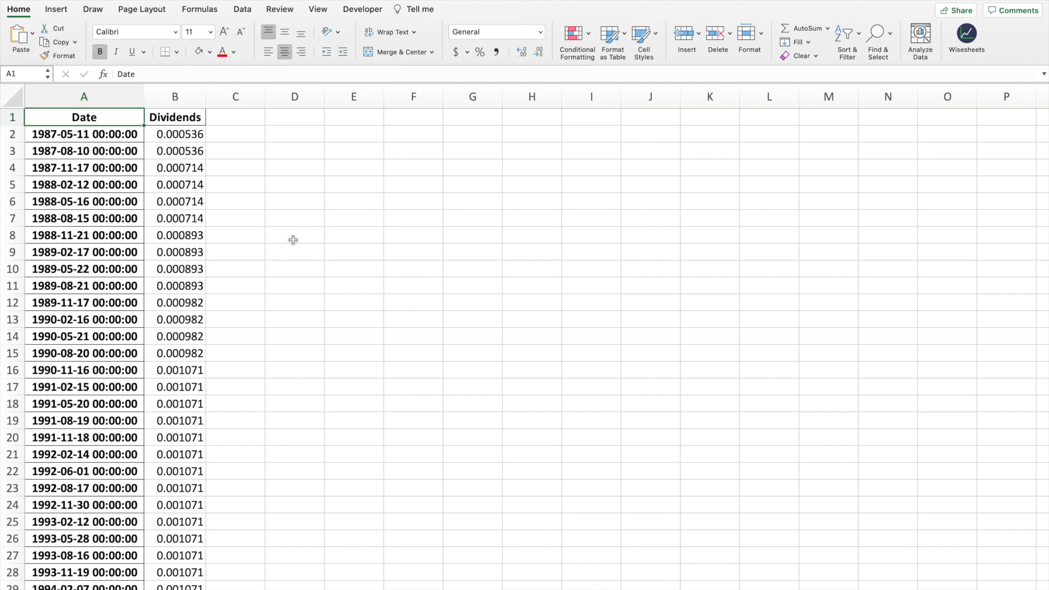
key(ctrl+Right)
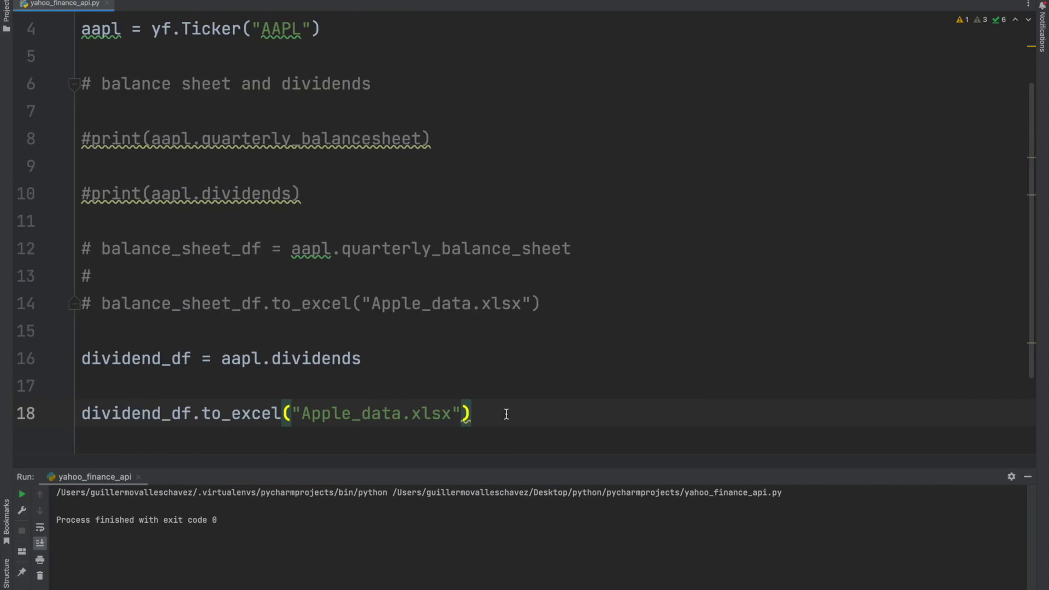
key(ctrl+Left)
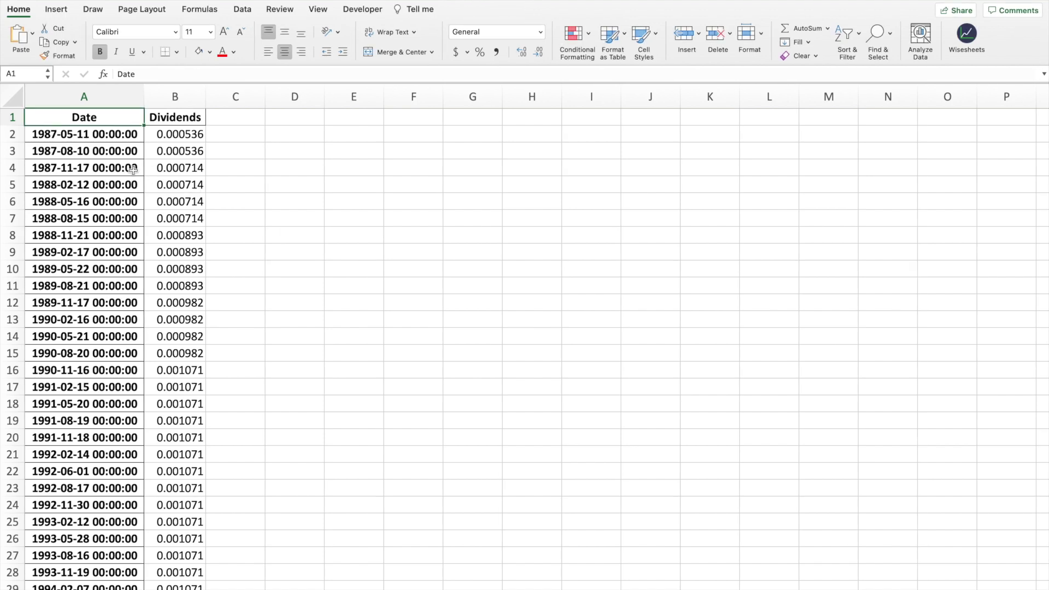
drag(111, 118, 180, 250)
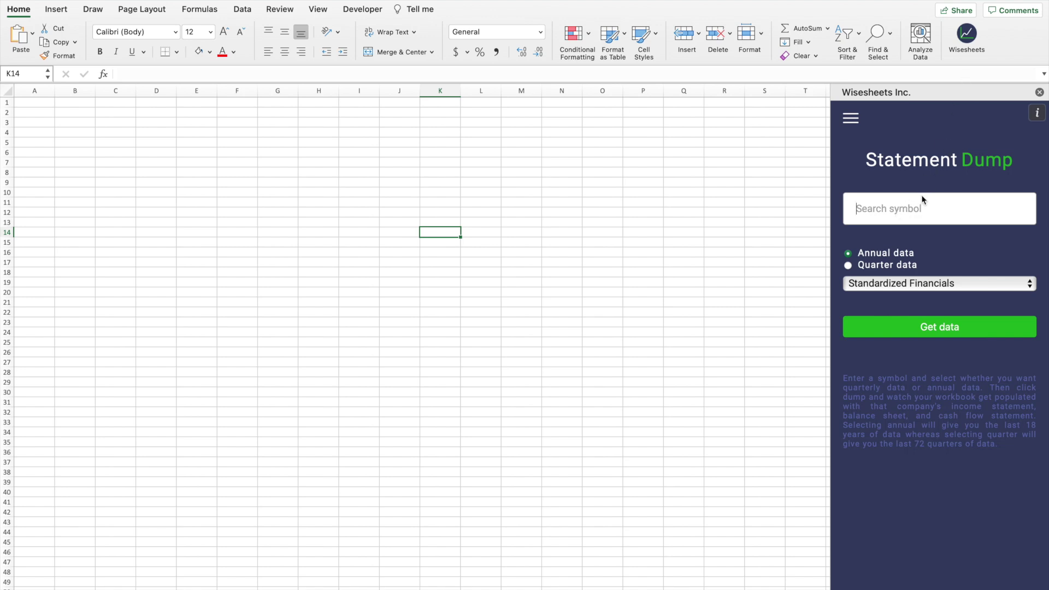
Pull Apple Inc. (AAPL) quarterly Standardized Financials into the workbook through Statement Dump
text(a)
key(BackSpace)
text(aapl)
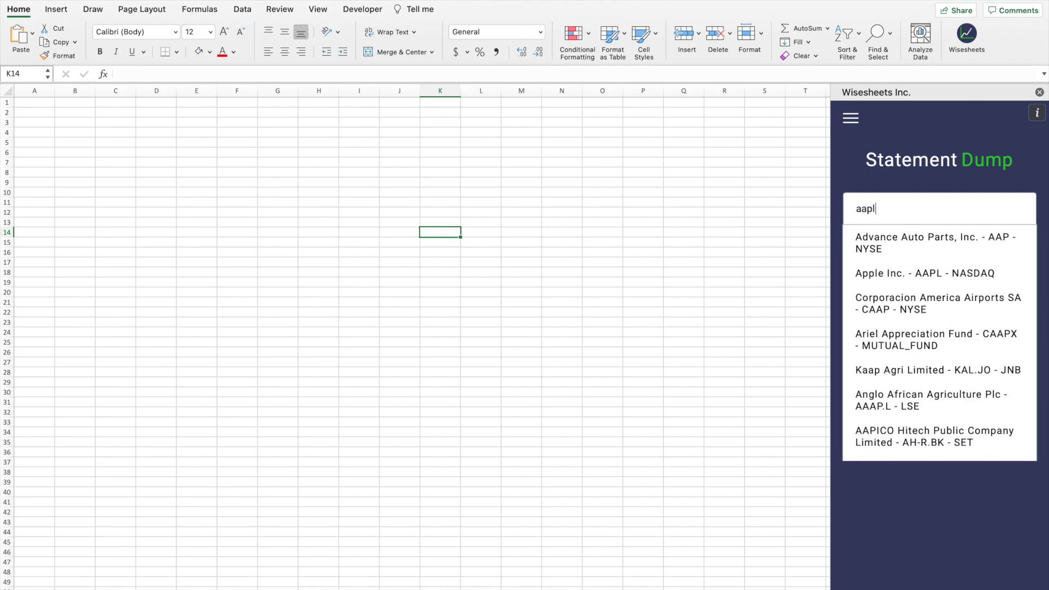
click(946, 237)
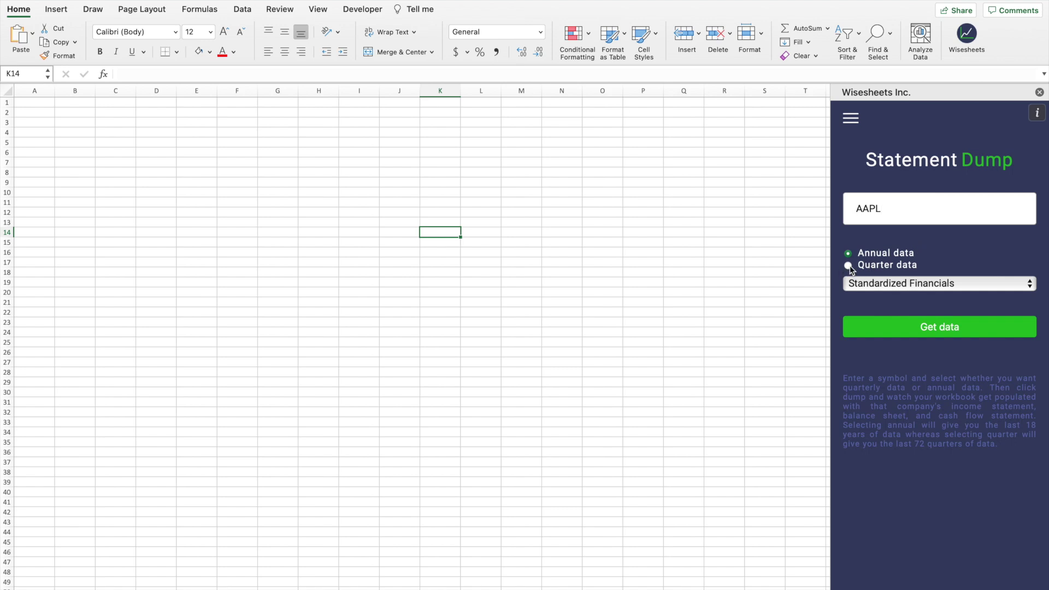
click(899, 282)
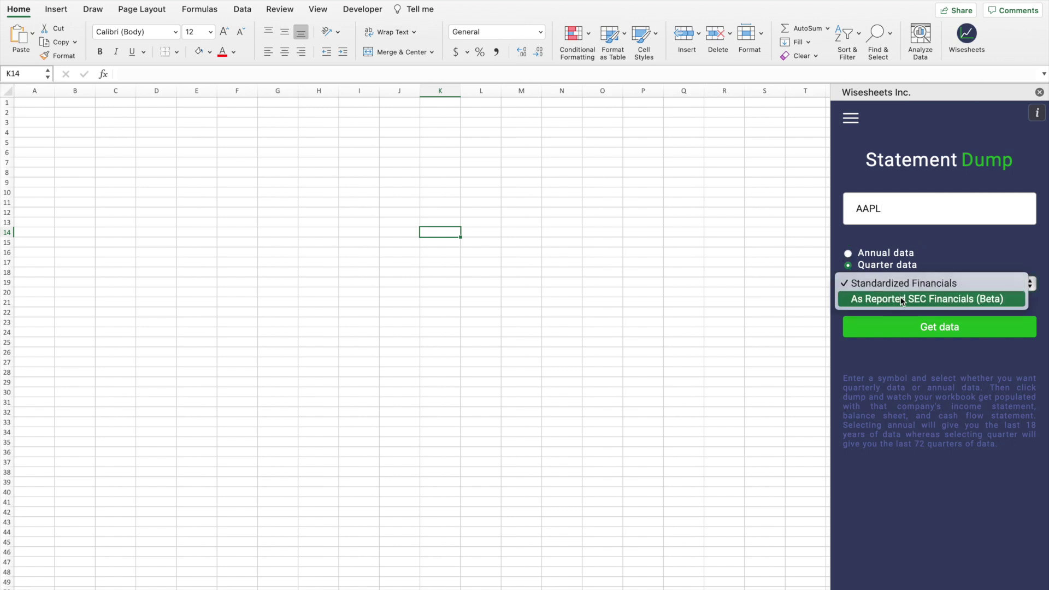
click(976, 253)
click(946, 302)
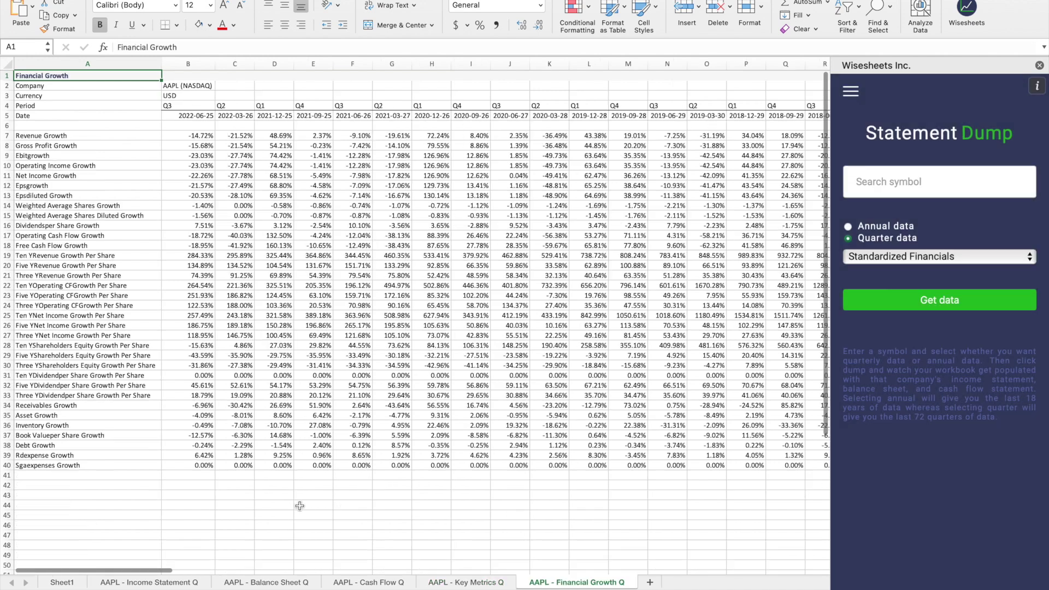
Close the Wisesheets panel and view the AAPL quarterly income statement sheet
click(178, 582)
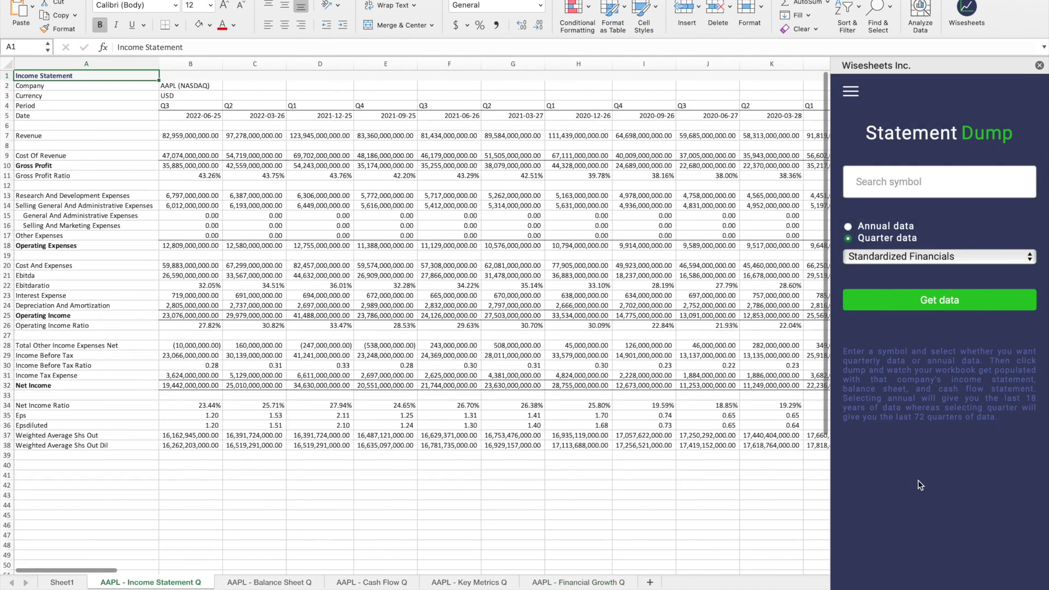
click(1039, 65)
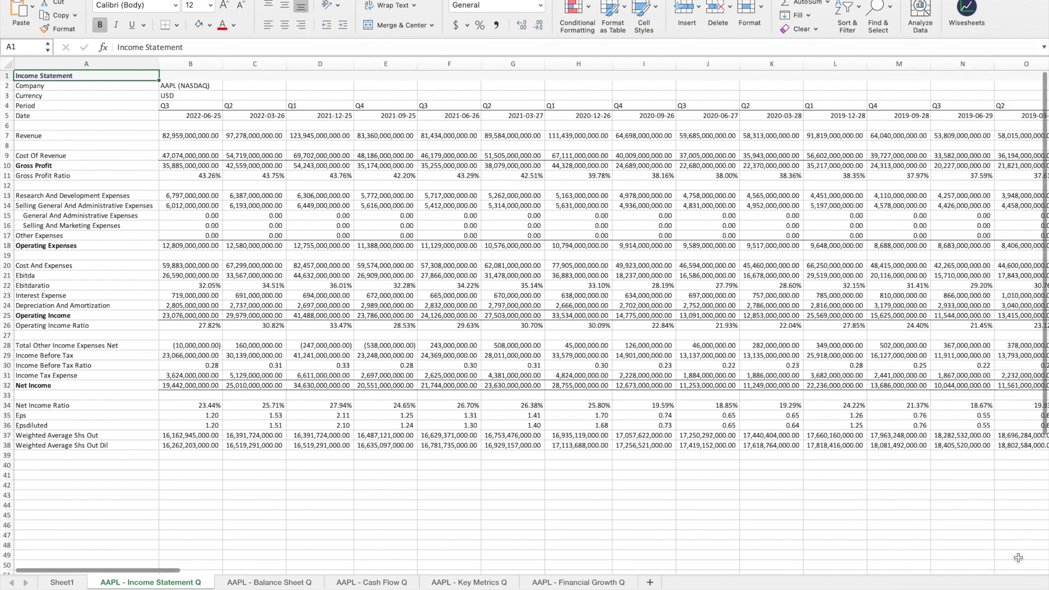
scroll(525, 316, up, 2)
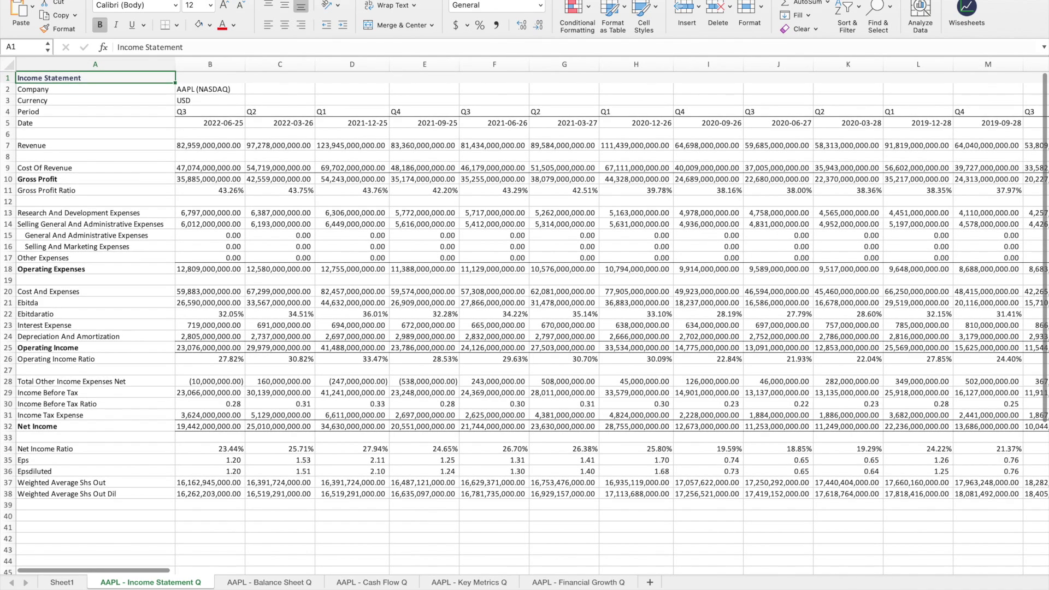
scroll(524, 317, up, 1)
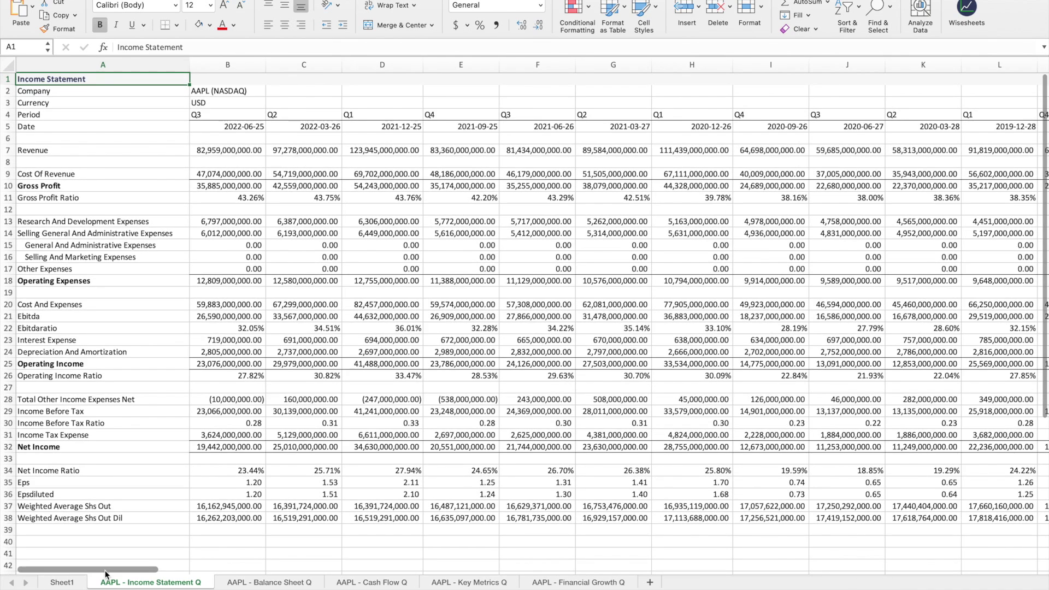
mouse_move(107, 571)
mouse_down()
mouse_move(902, 558)
mouse_move(87, 569)
mouse_up()
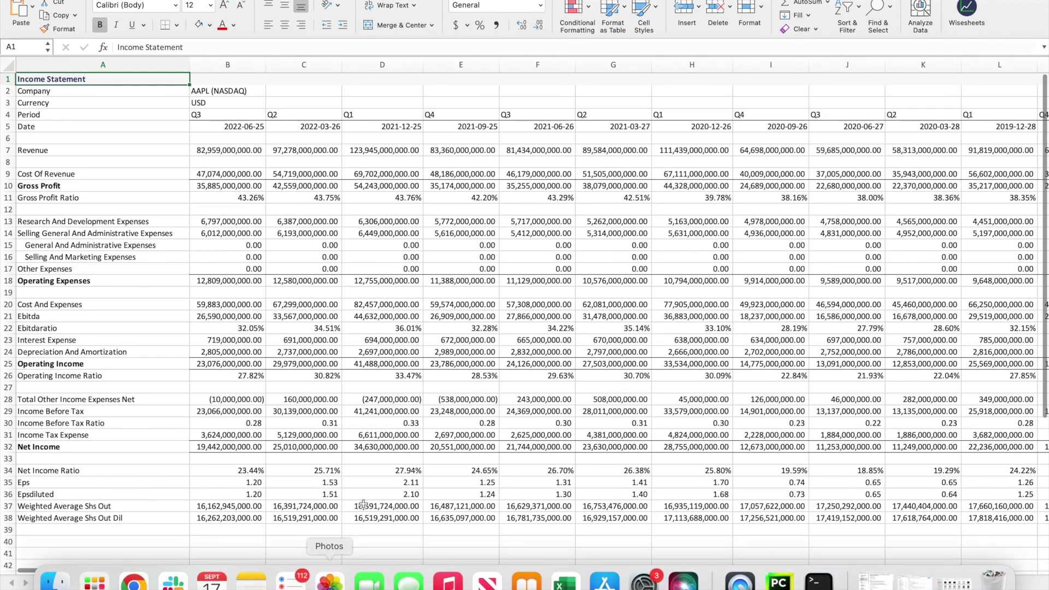
Browse the AAPL balance sheet, cash flow, key metrics and financial growth sheets, then switch to the template workbook
click(269, 582)
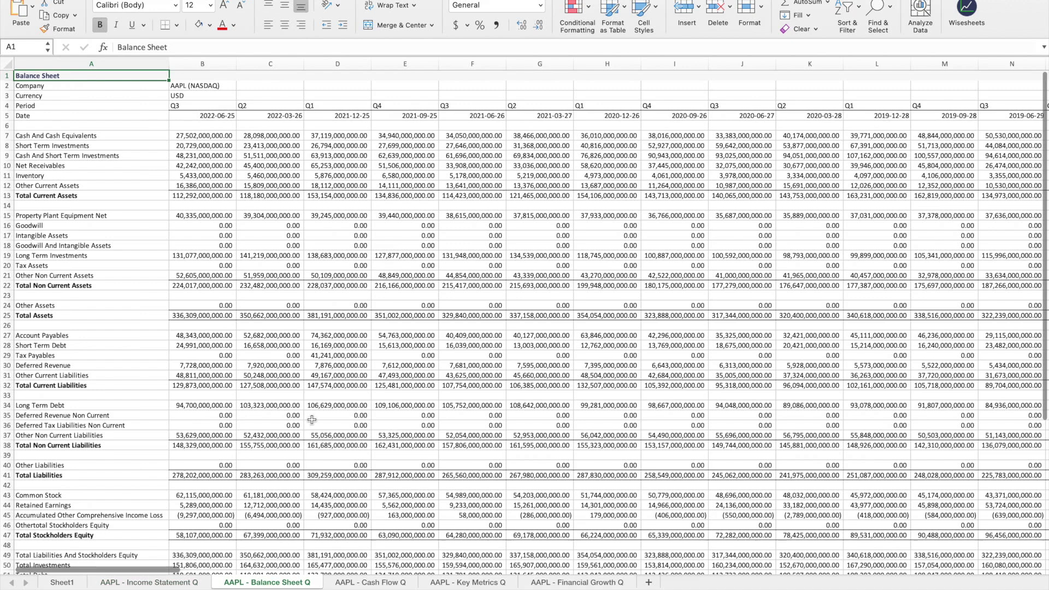
scroll(309, 407, down, 3)
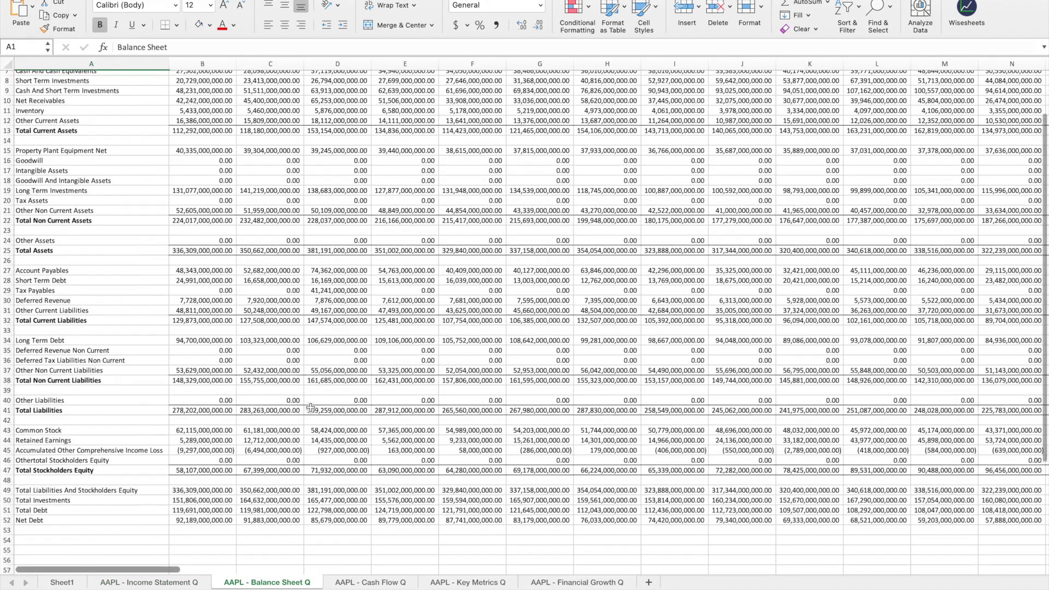
click(386, 582)
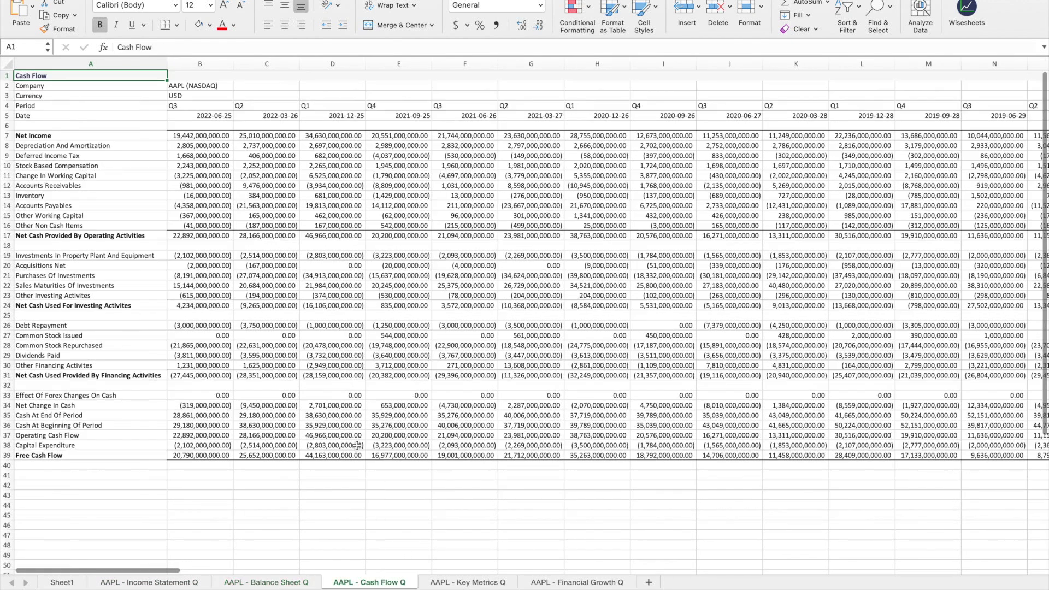
click(481, 582)
scroll(439, 452, down, 5)
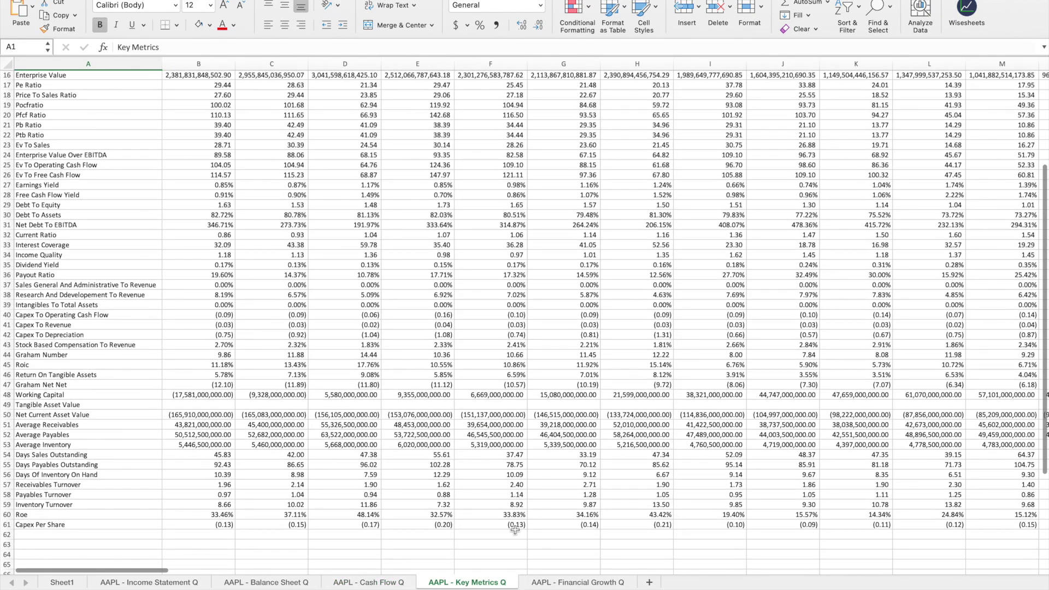
click(568, 582)
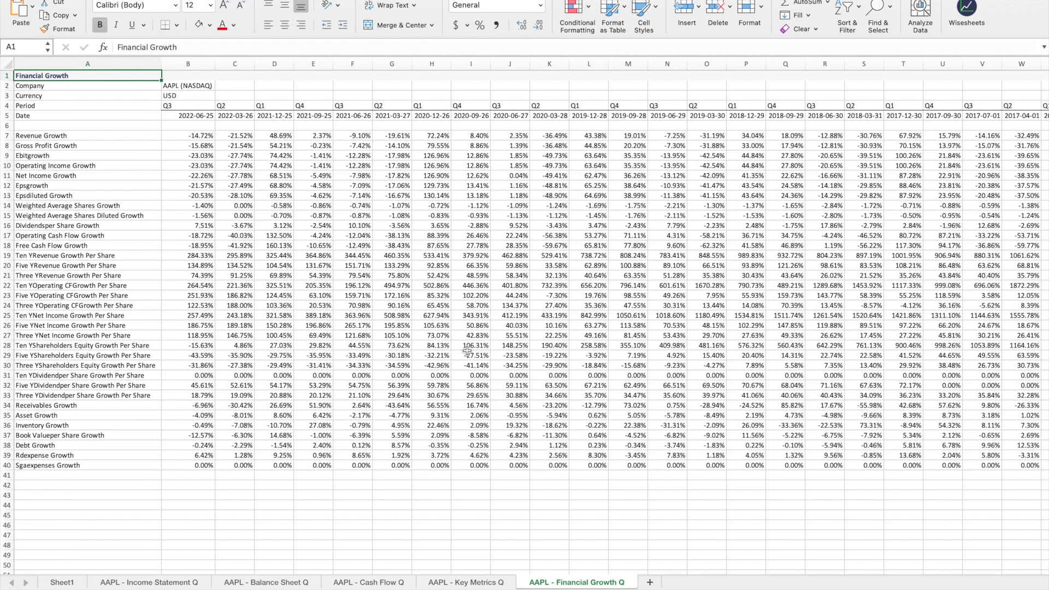
key(ctrl+Left)
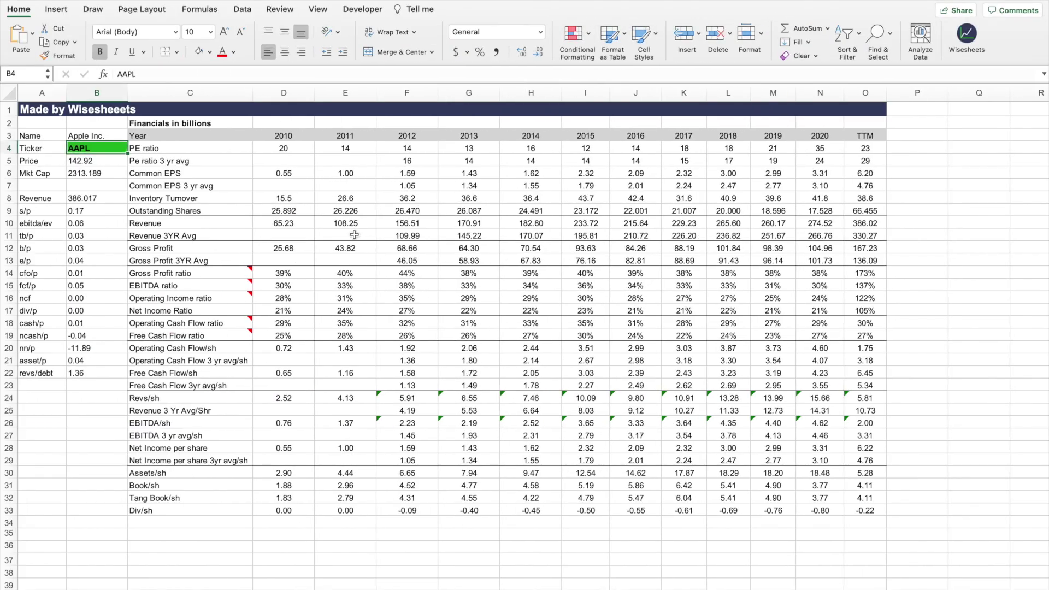
mouse_move(198, 138)
mouse_down()
mouse_move(210, 153)
mouse_move(470, 257)
mouse_move(817, 468)
mouse_move(855, 514)
mouse_up()
click(956, 48)
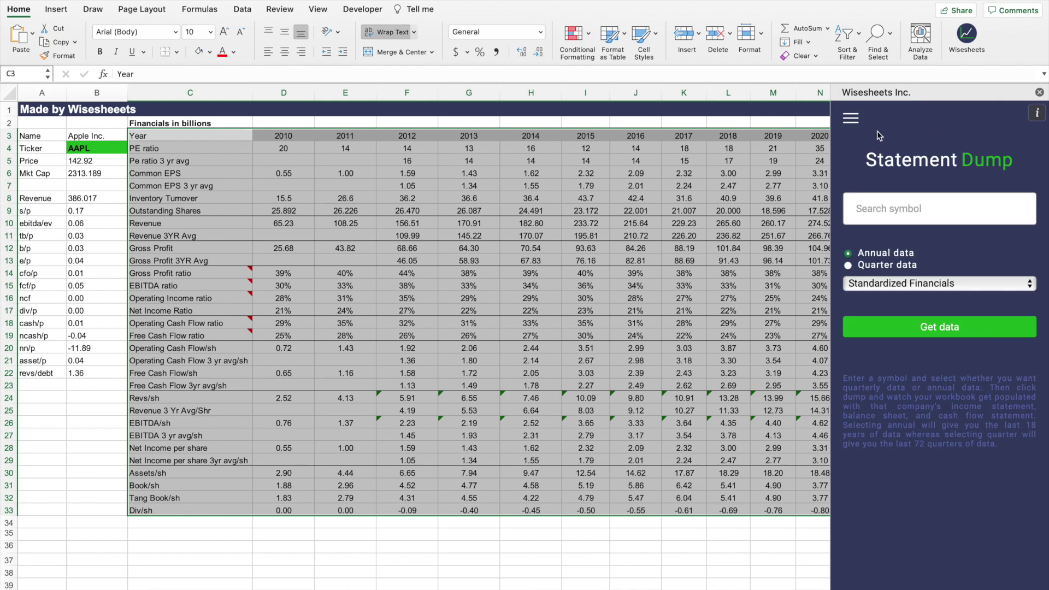
click(850, 118)
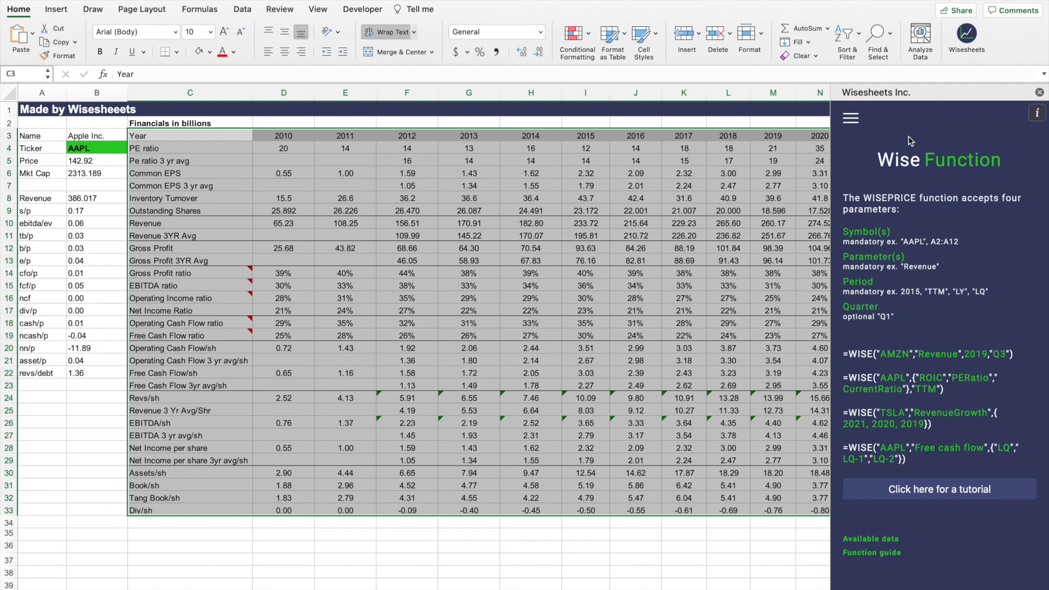
click(851, 118)
click(883, 256)
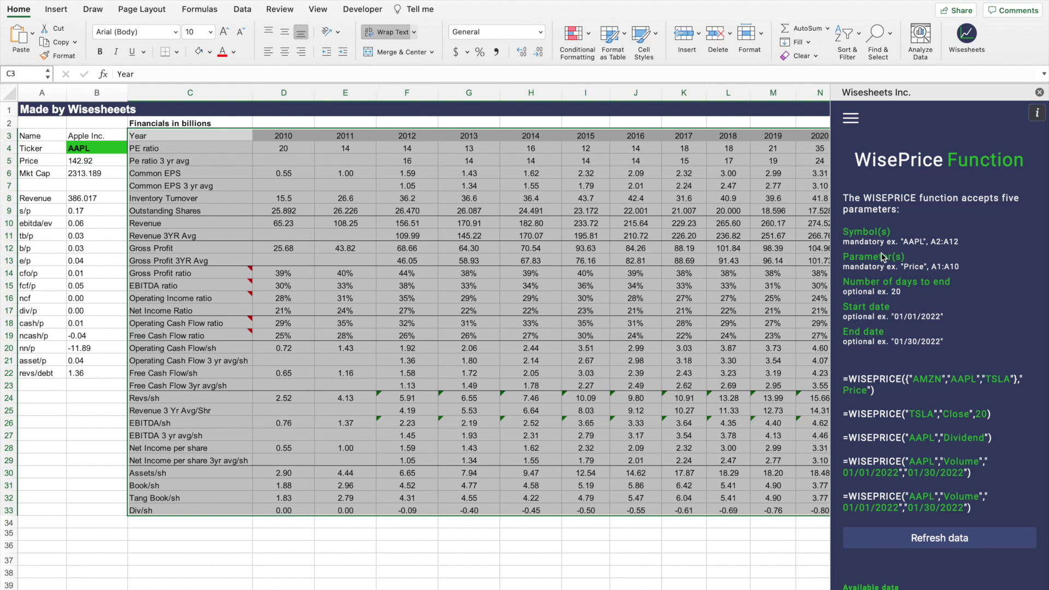
click(852, 119)
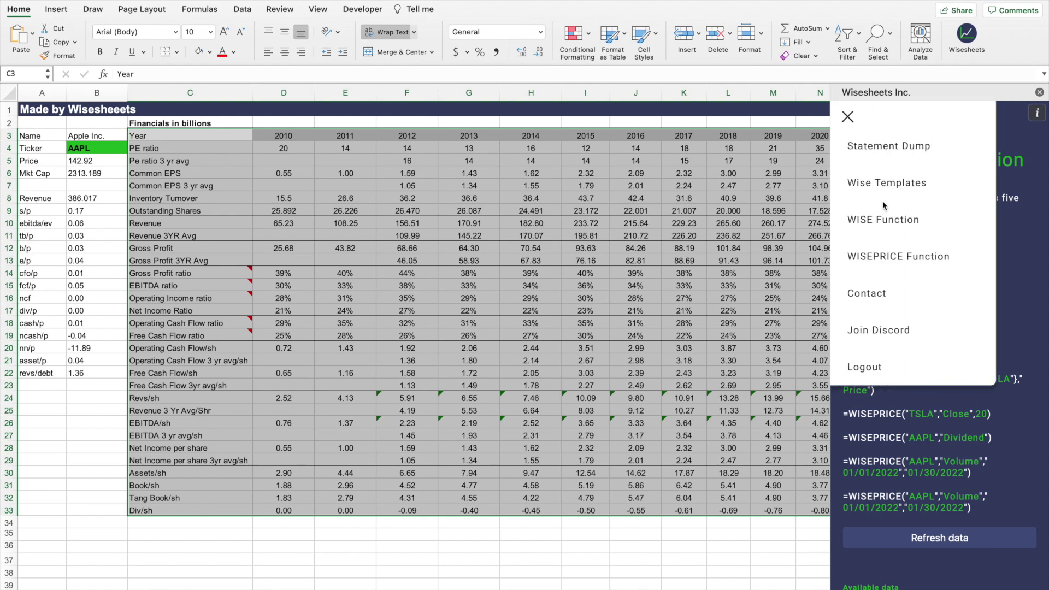
click(883, 220)
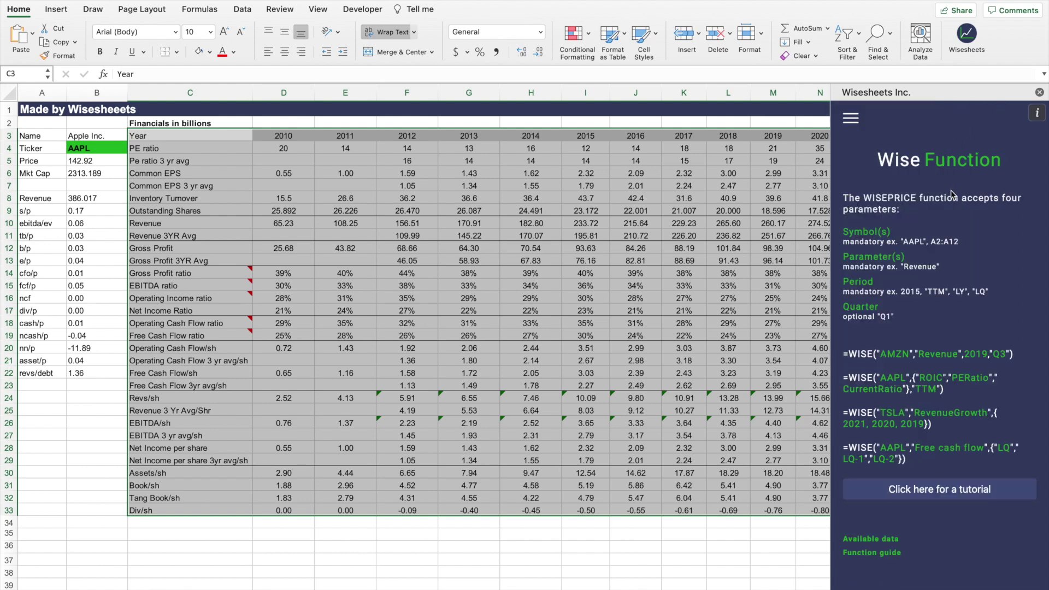
click(1039, 93)
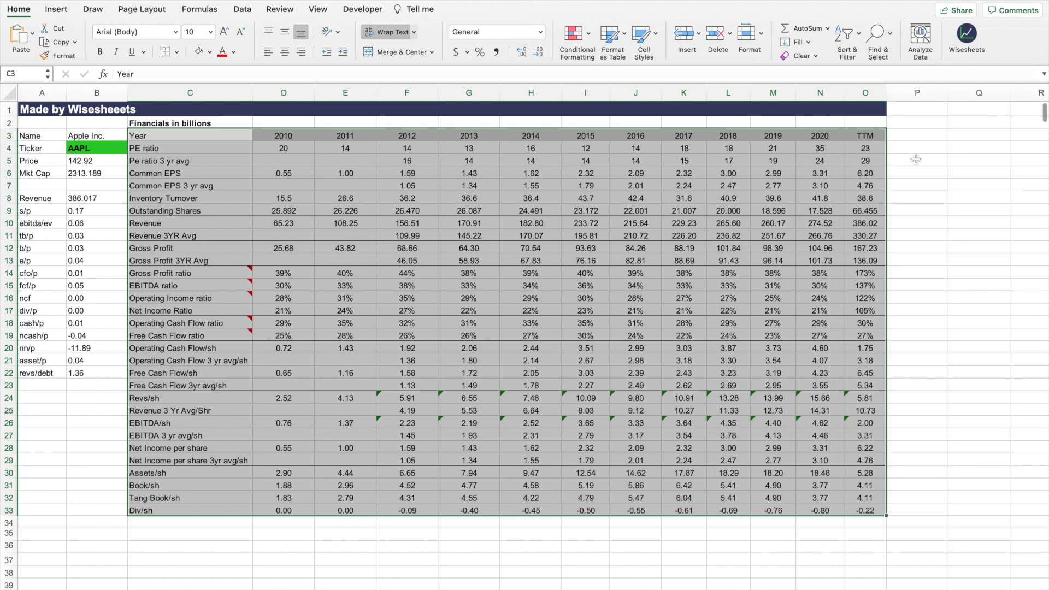
click(897, 159)
Re-enter the D4 PE ratio WISE formula and check the EPS and inventory turnover formulas
click(295, 149)
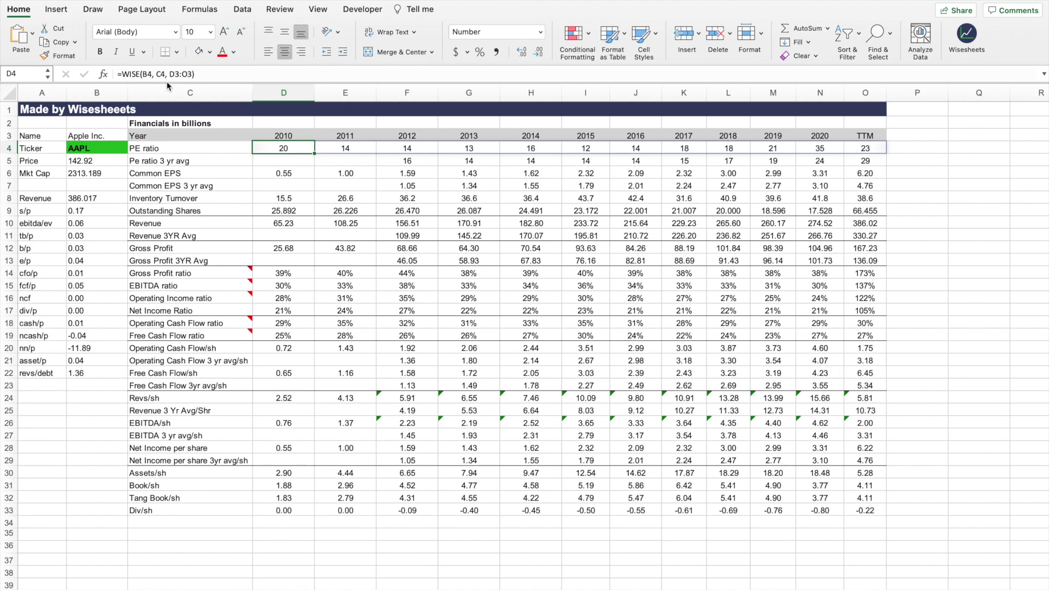
click(208, 75)
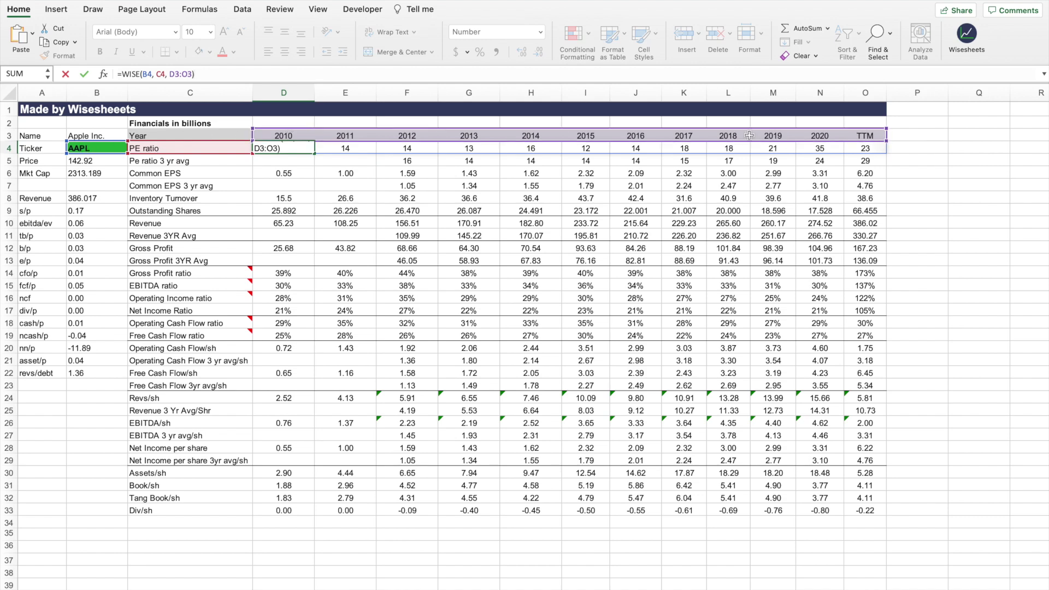
key(Return)
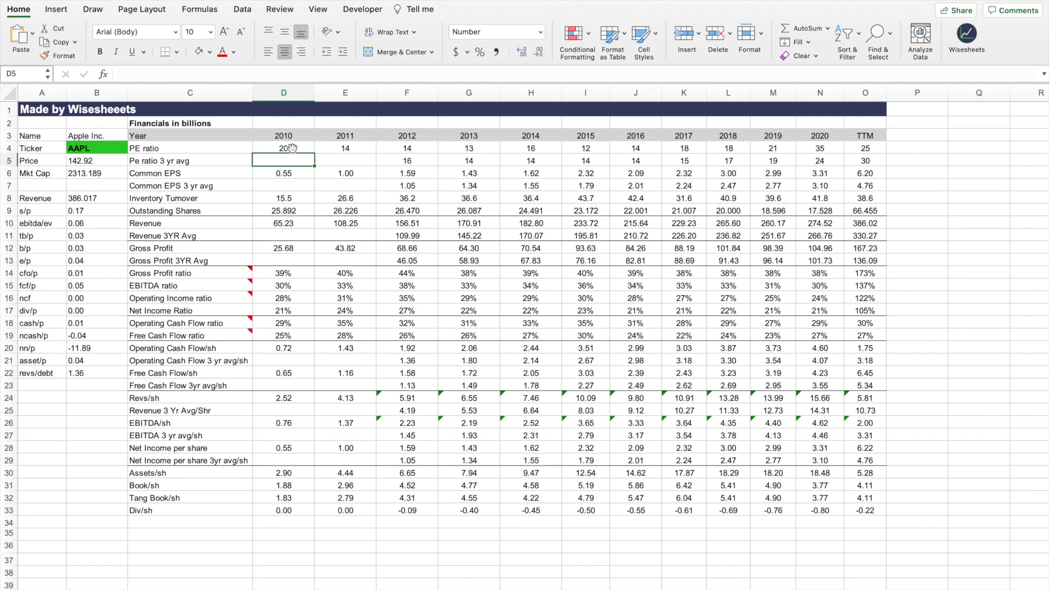
click(284, 174)
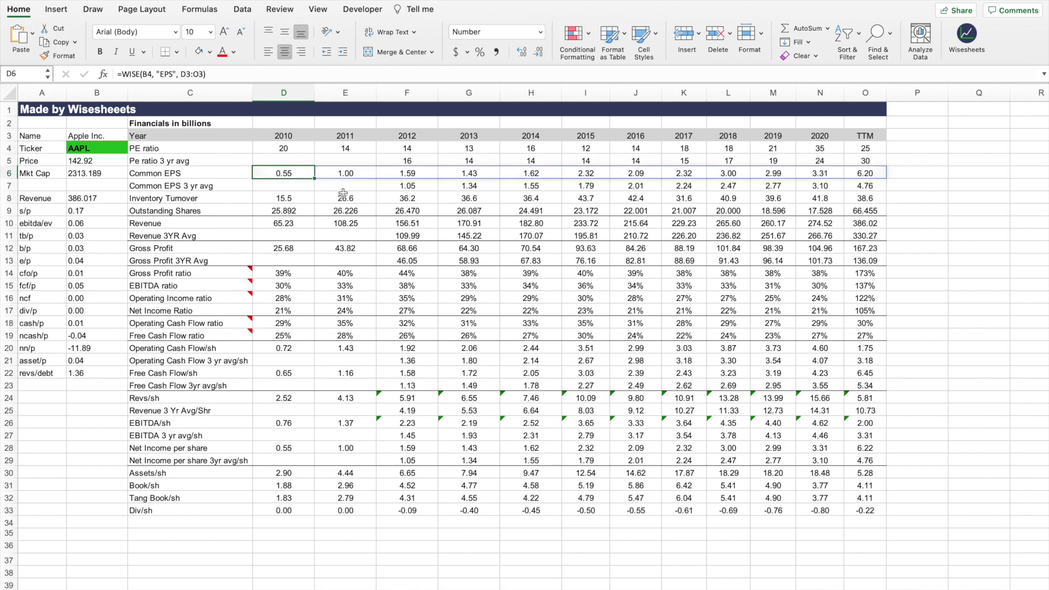
click(285, 198)
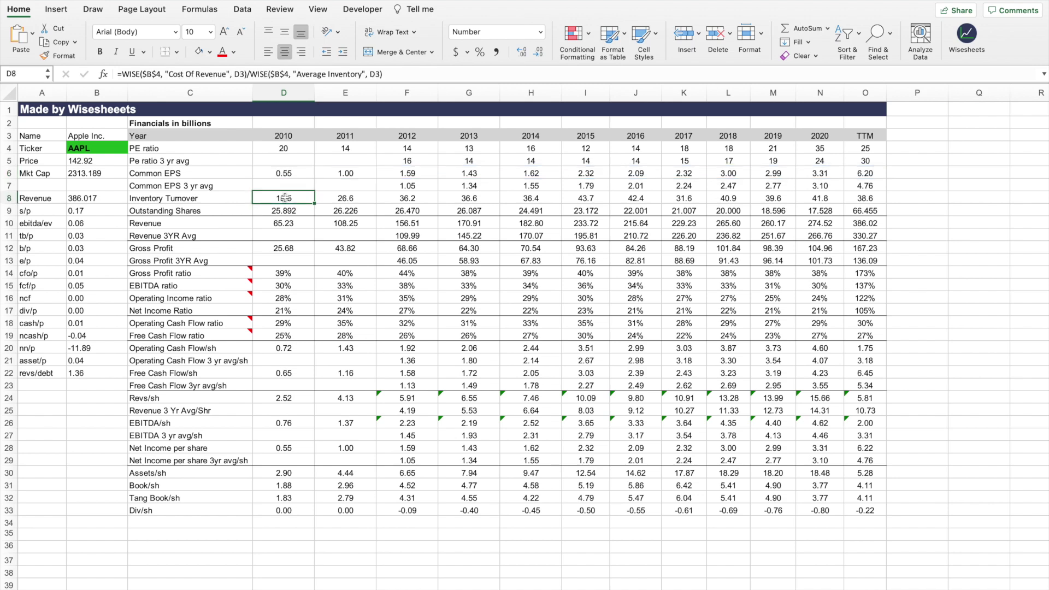
Re-run the D14 WISE formula to refresh the profit ratios and recommit D24's =D10/D9
click(283, 273)
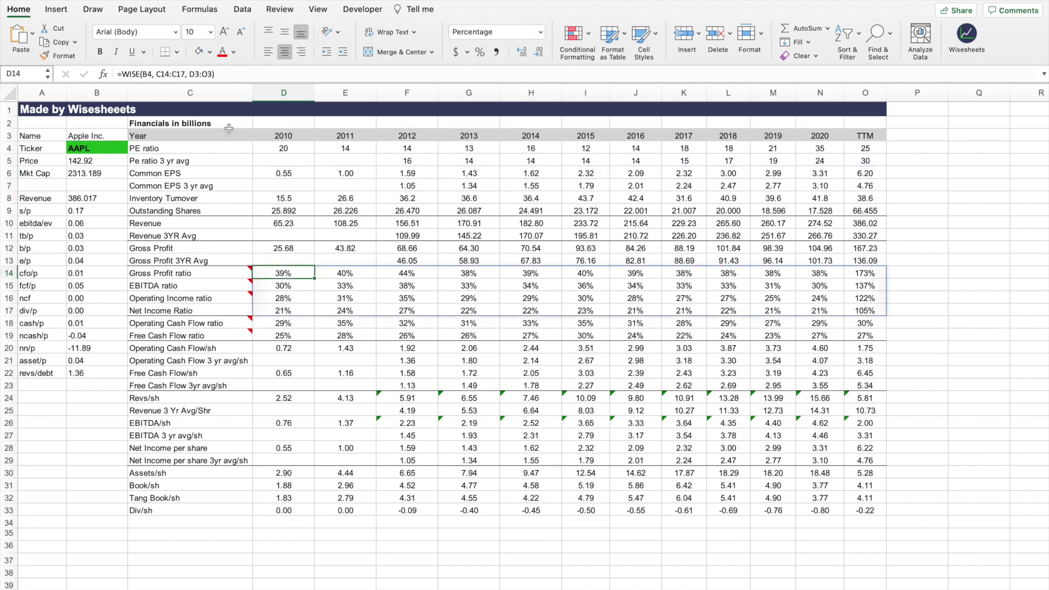
click(228, 74)
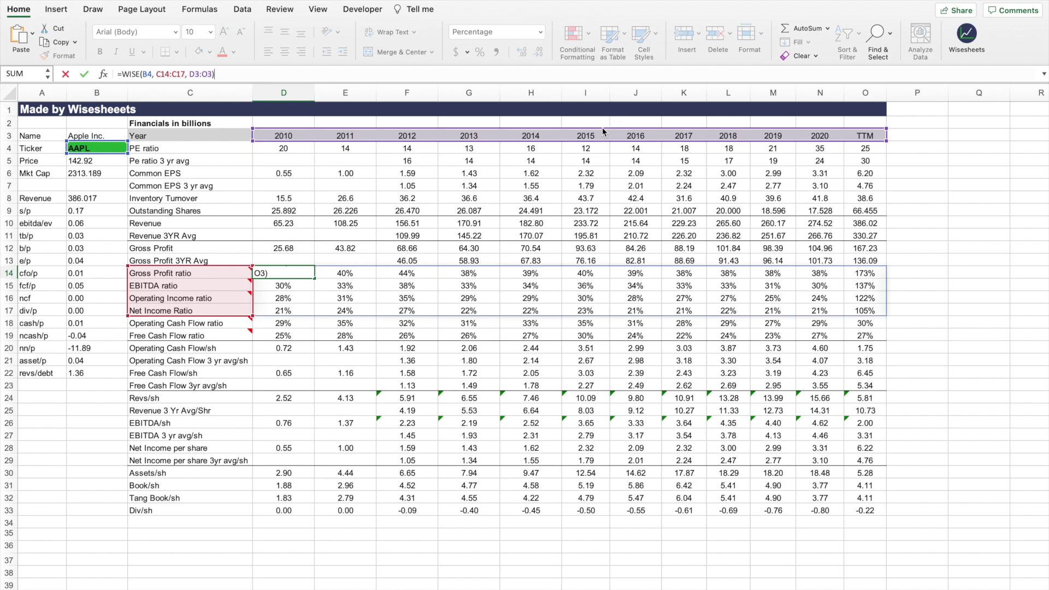
key(Return)
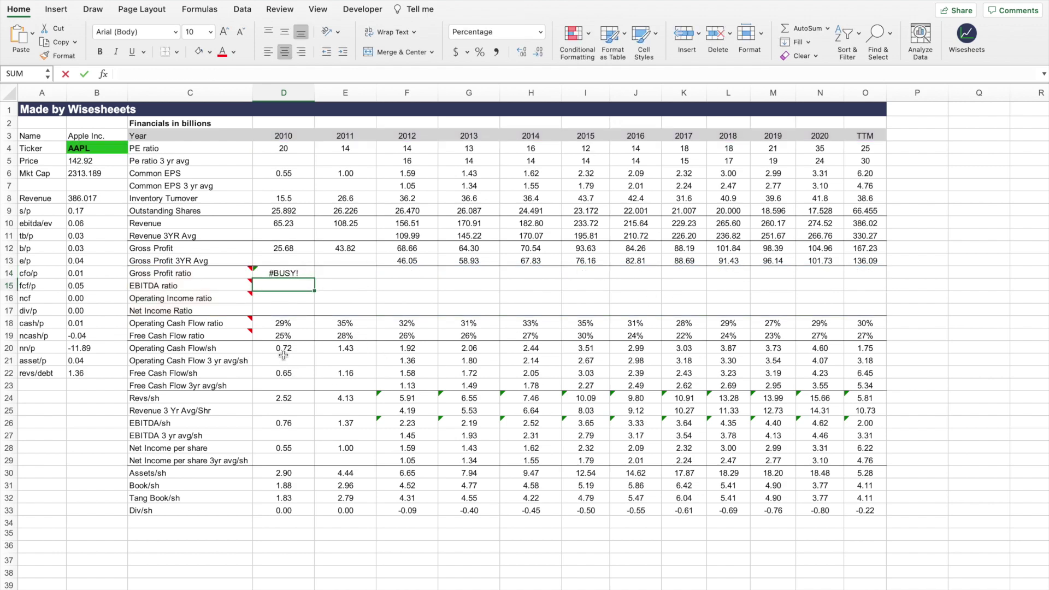
click(290, 398)
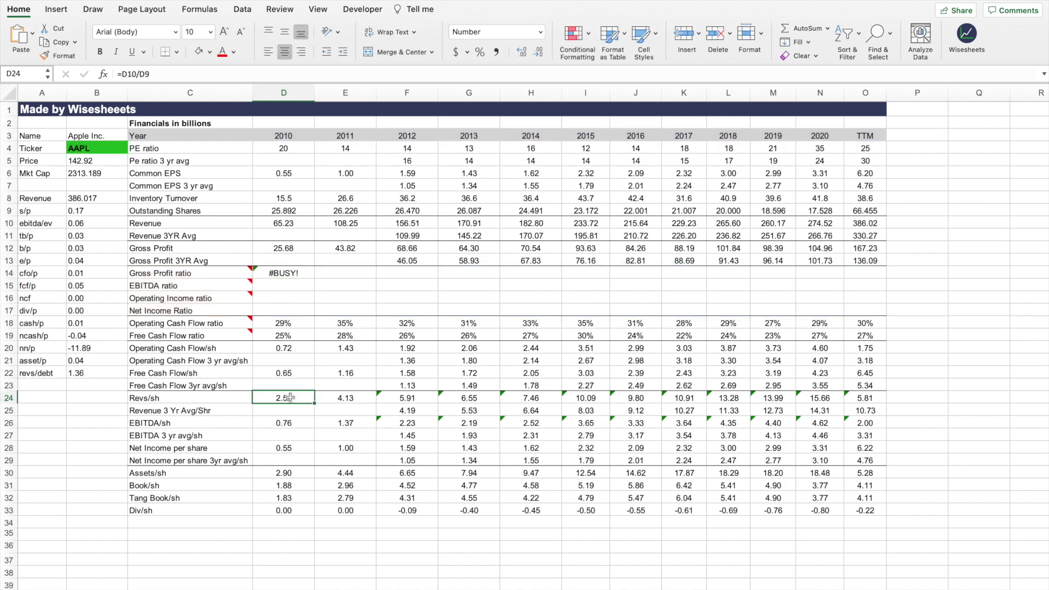
click(167, 78)
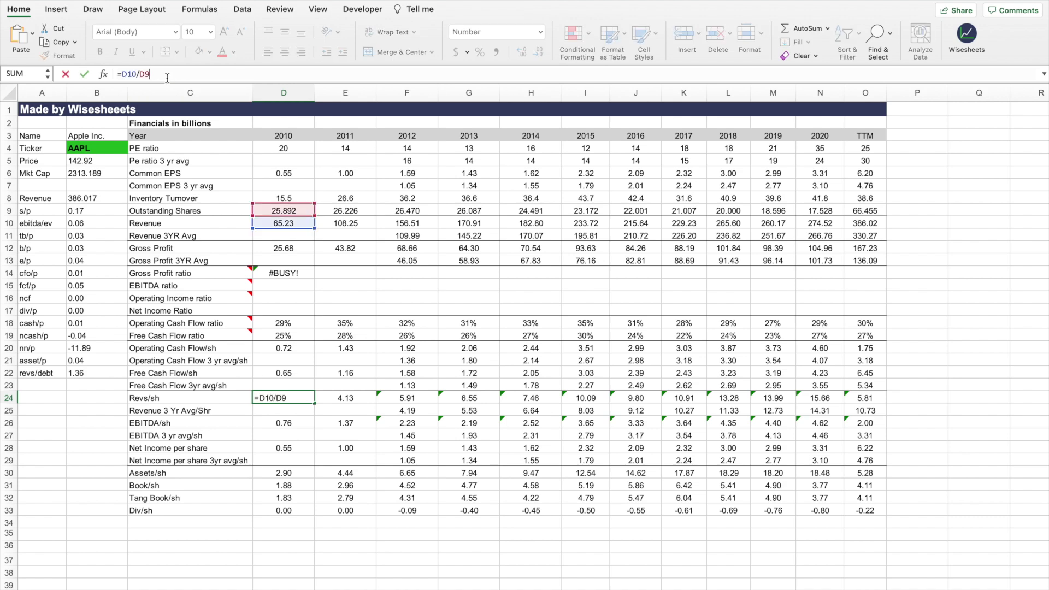
key(Return)
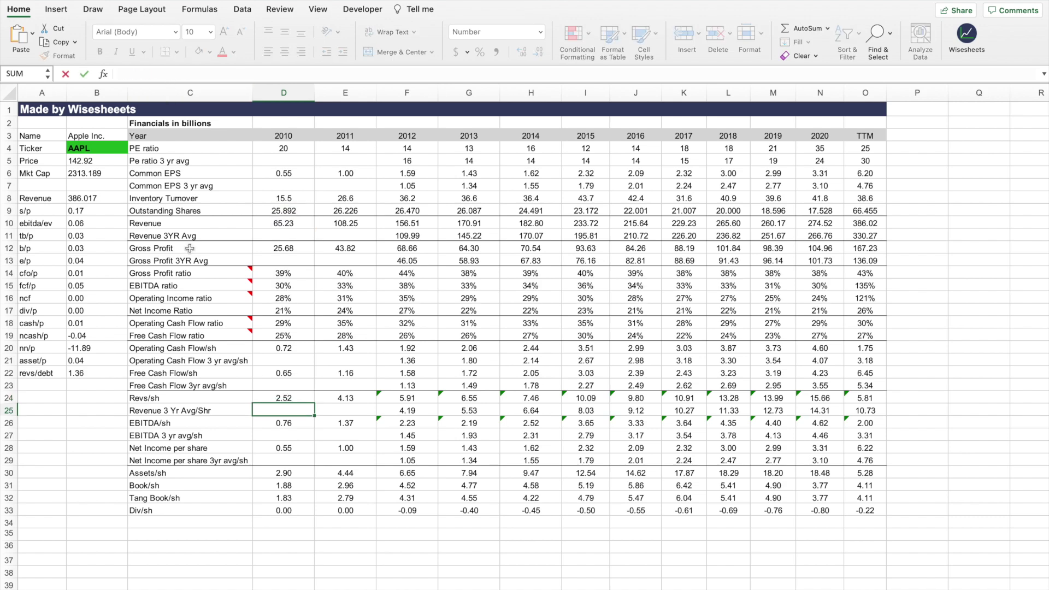
click(107, 148)
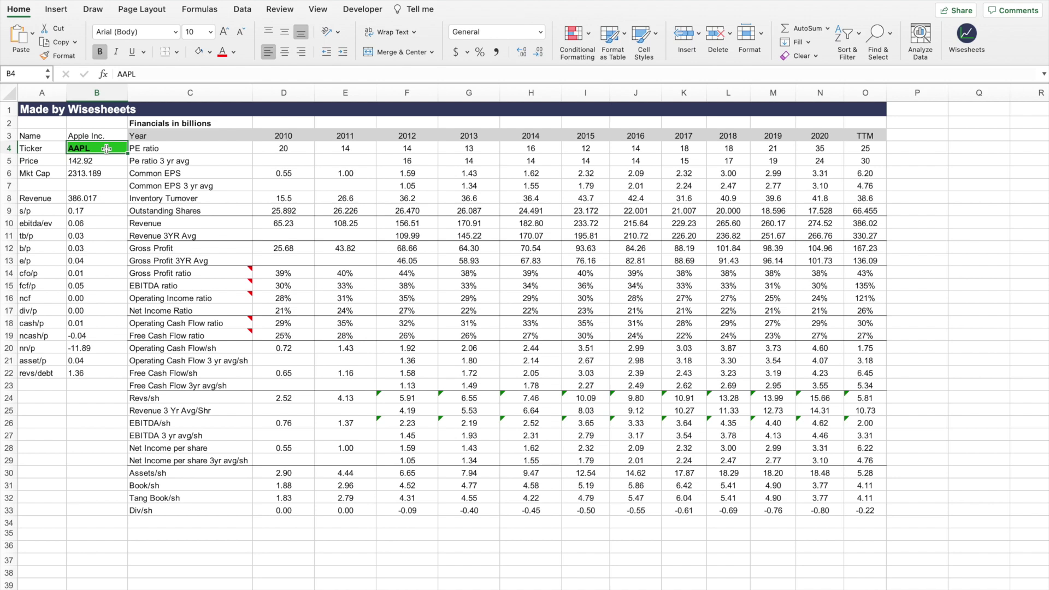
Replace ticker AAPL with MSFT in B4 and select the recalculated Microsoft financials table
key(Delete)
text(MSFT)
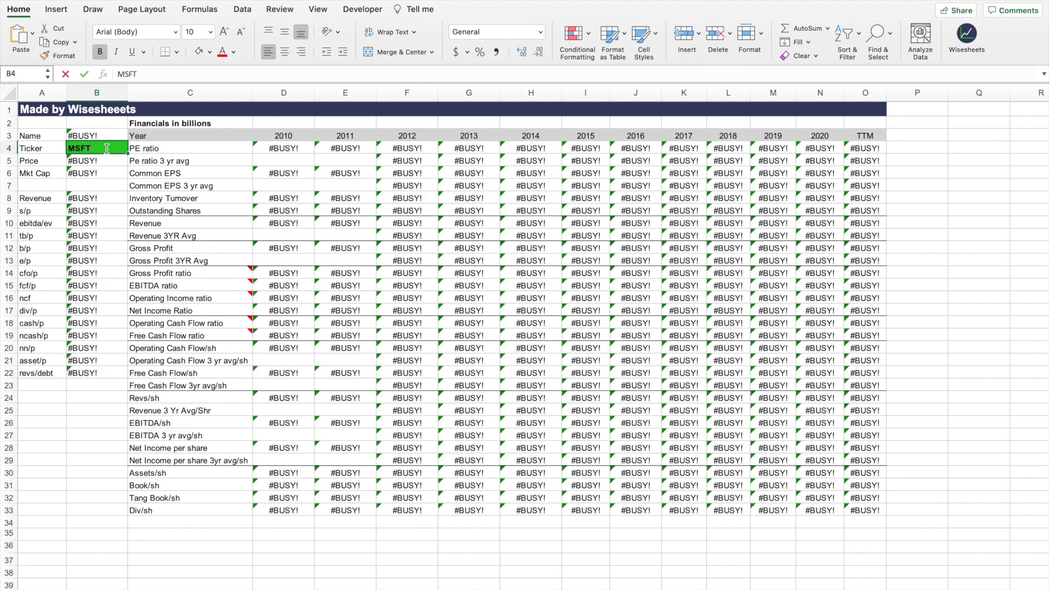
key(Return)
click(76, 402)
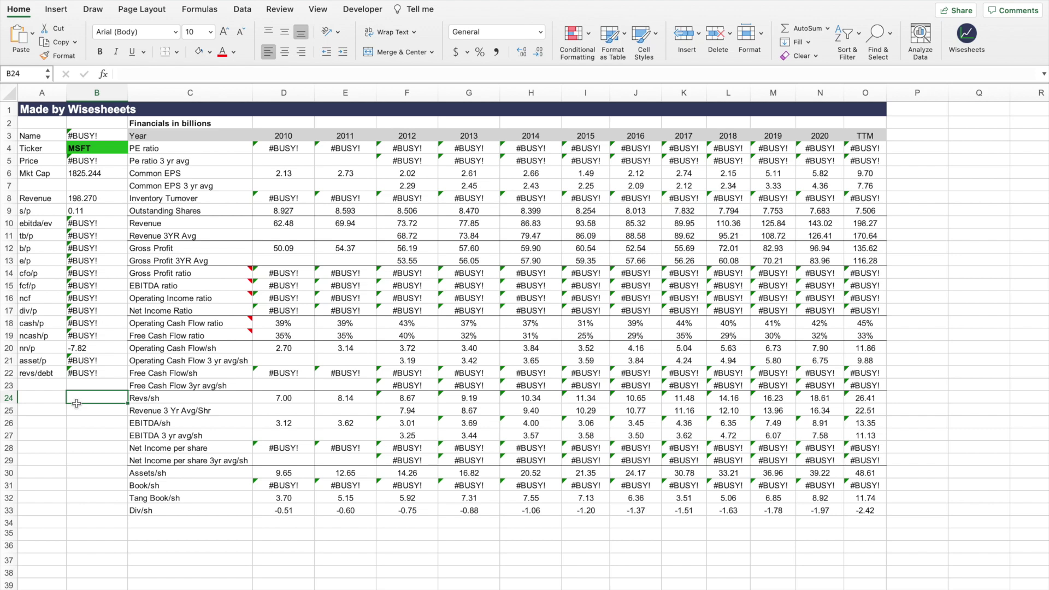
drag(38, 124, 869, 526)
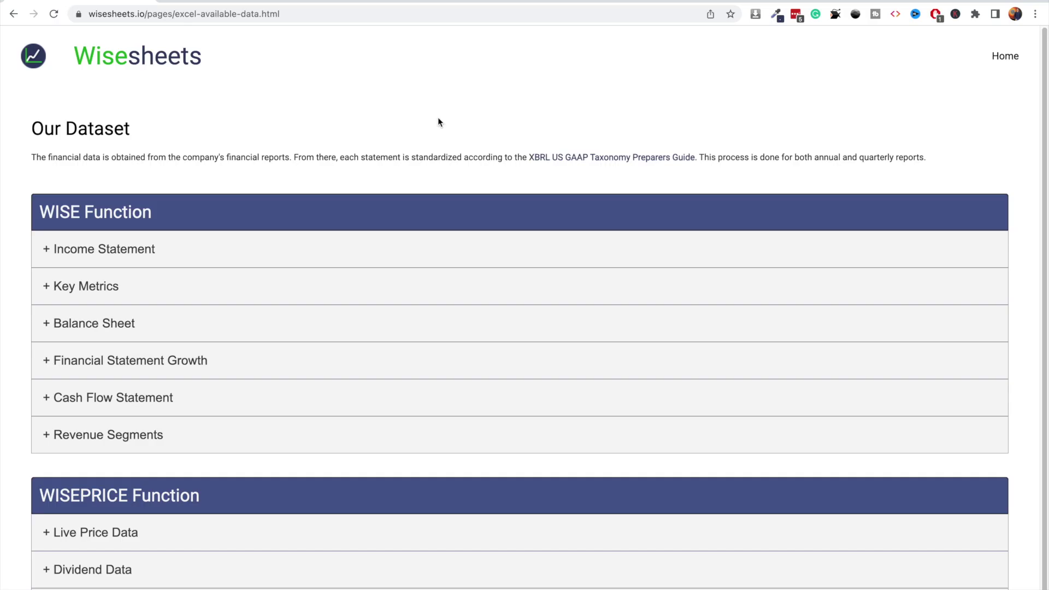
Expand and collapse the Income Statement and Key Metrics field lists on the dataset page
scroll(436, 117, down, 1)
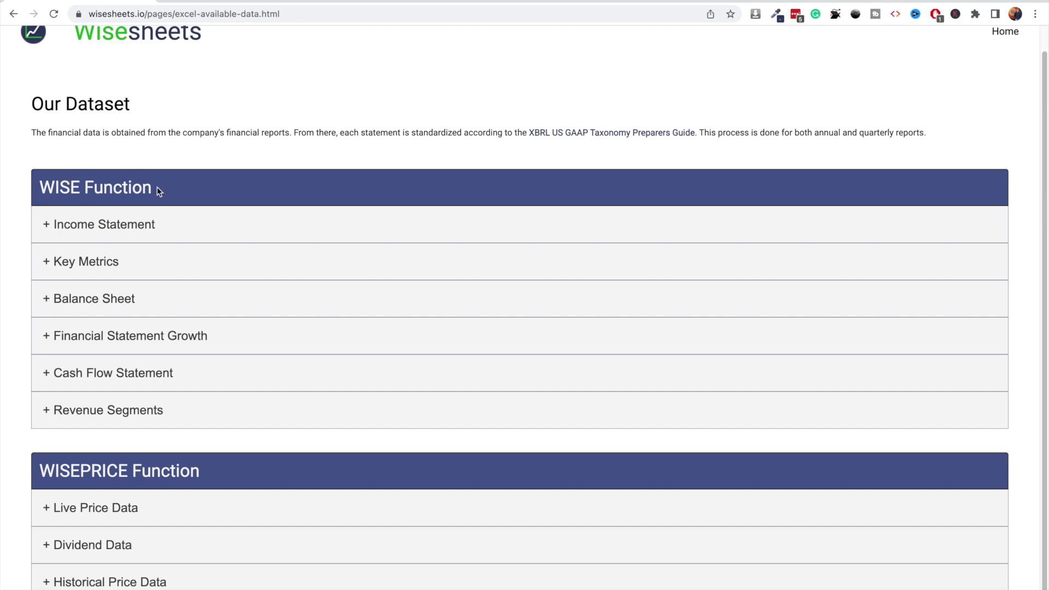
click(152, 224)
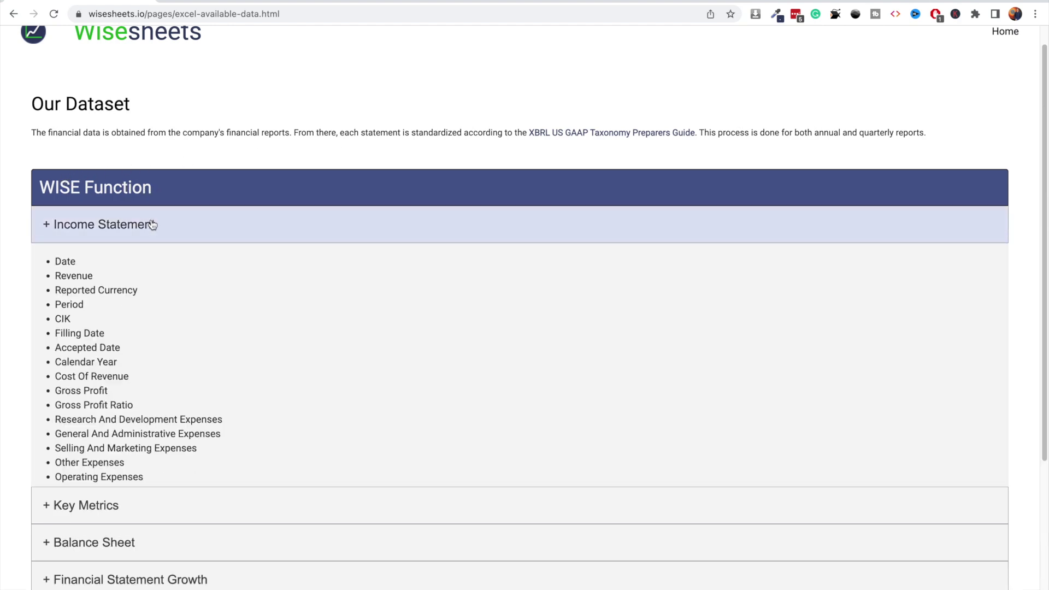
scroll(265, 231, down, 5)
scroll(266, 231, up, 3)
click(171, 175)
scroll(185, 235, up, 2)
click(156, 265)
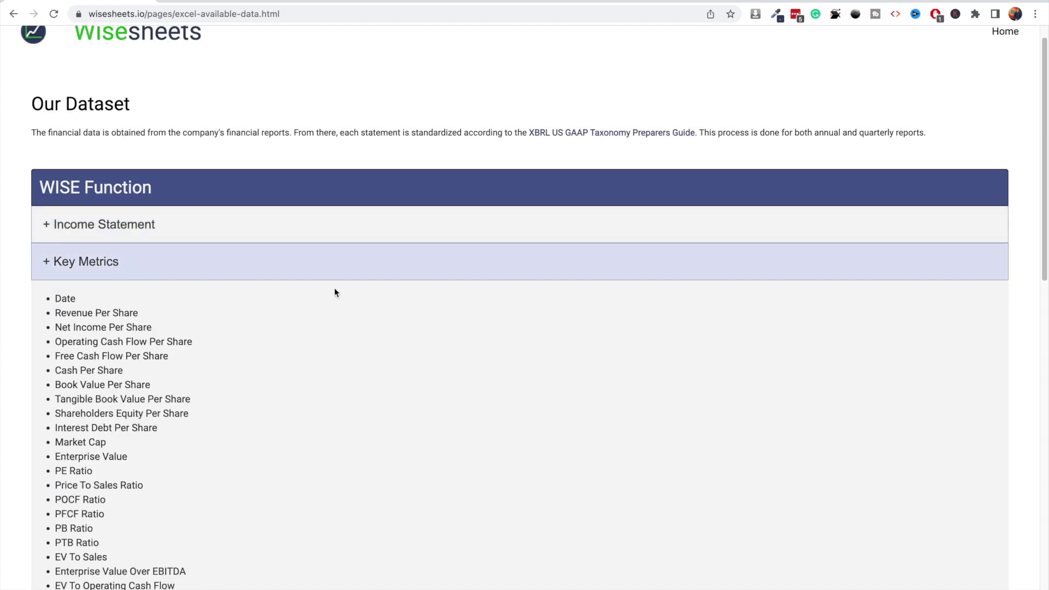
scroll(335, 293, down, 5)
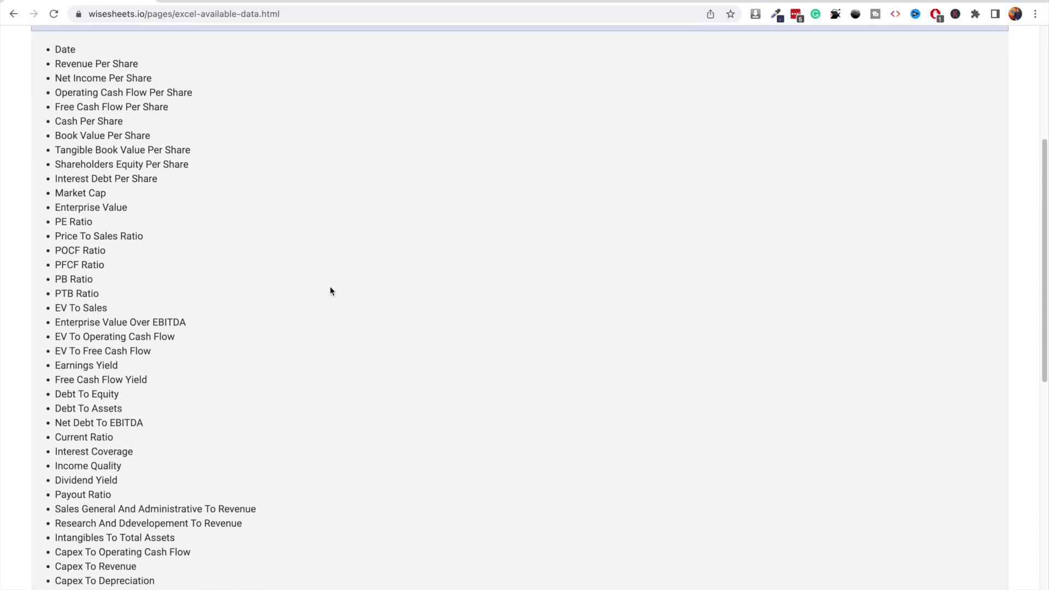
scroll(240, 230, up, 5)
click(204, 105)
scroll(204, 105, up, 3)
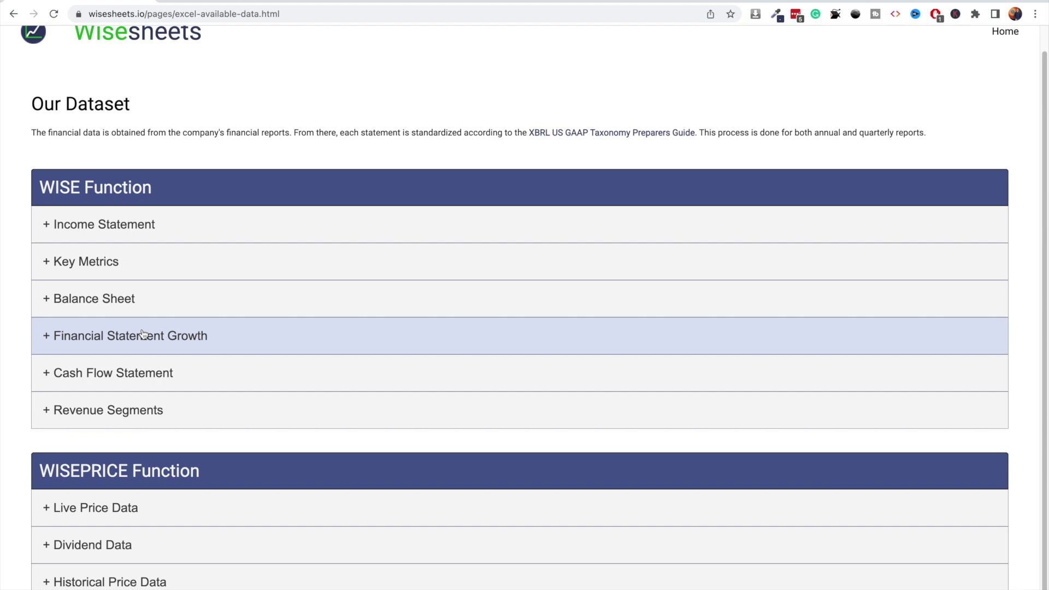
Expand Revenue Segments and highlight the Segment Revenues and Geographic Revenues fields
click(117, 414)
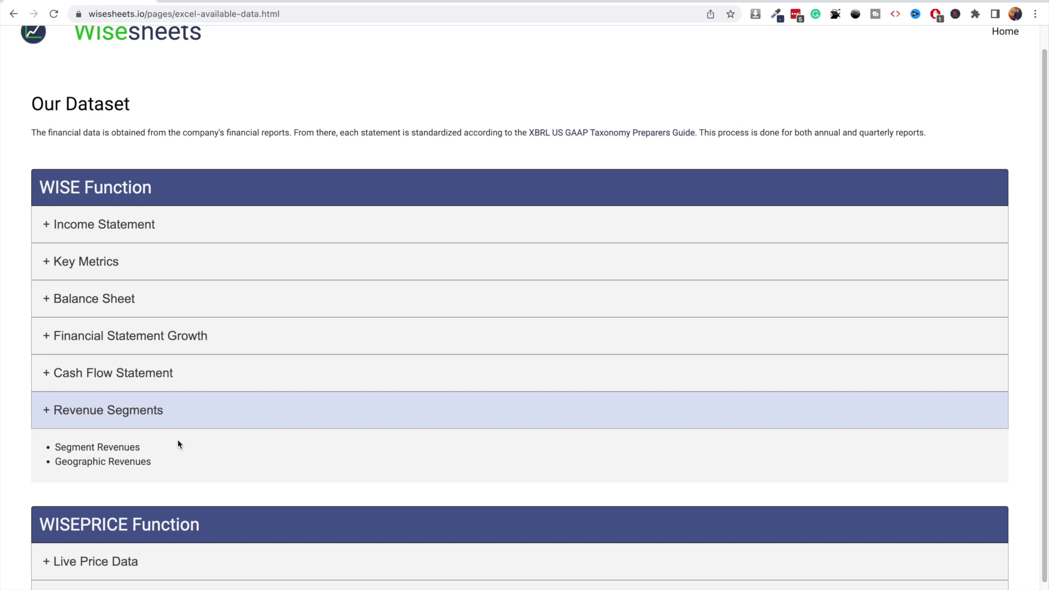
triple_click(76, 447)
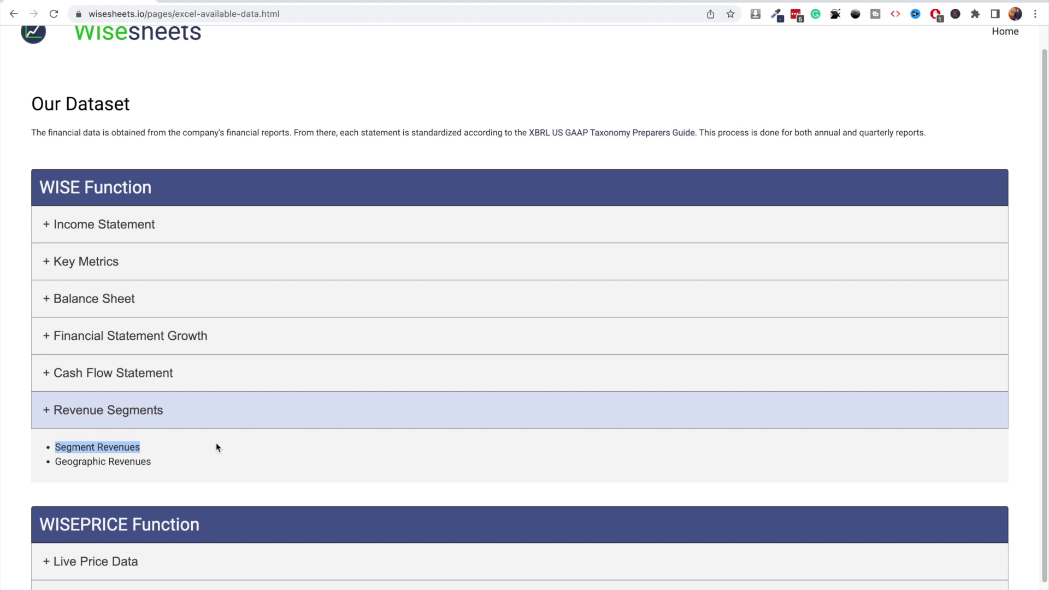
triple_click(84, 462)
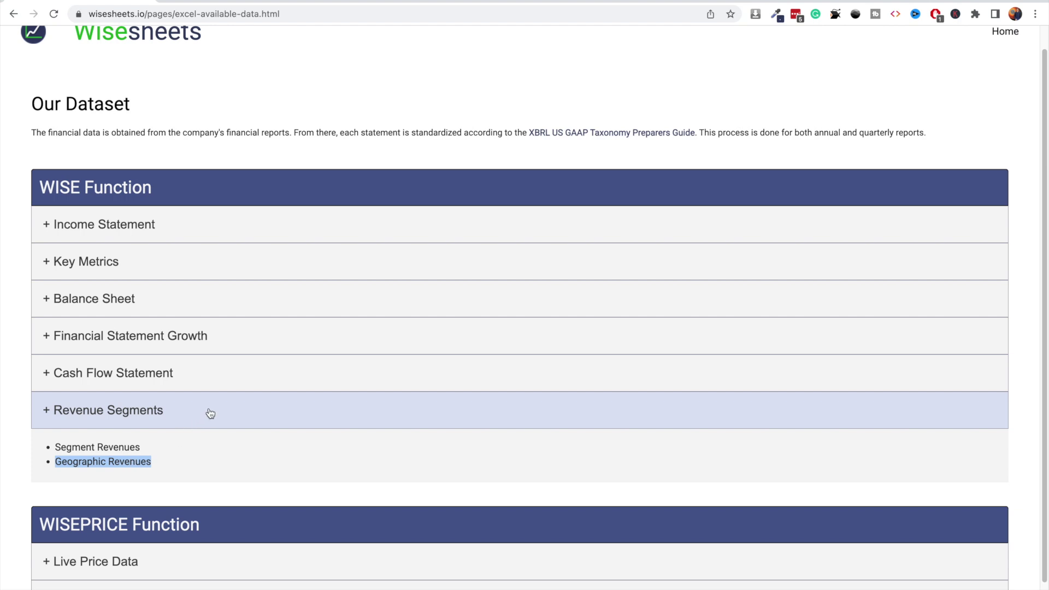
scroll(277, 409, down, 1)
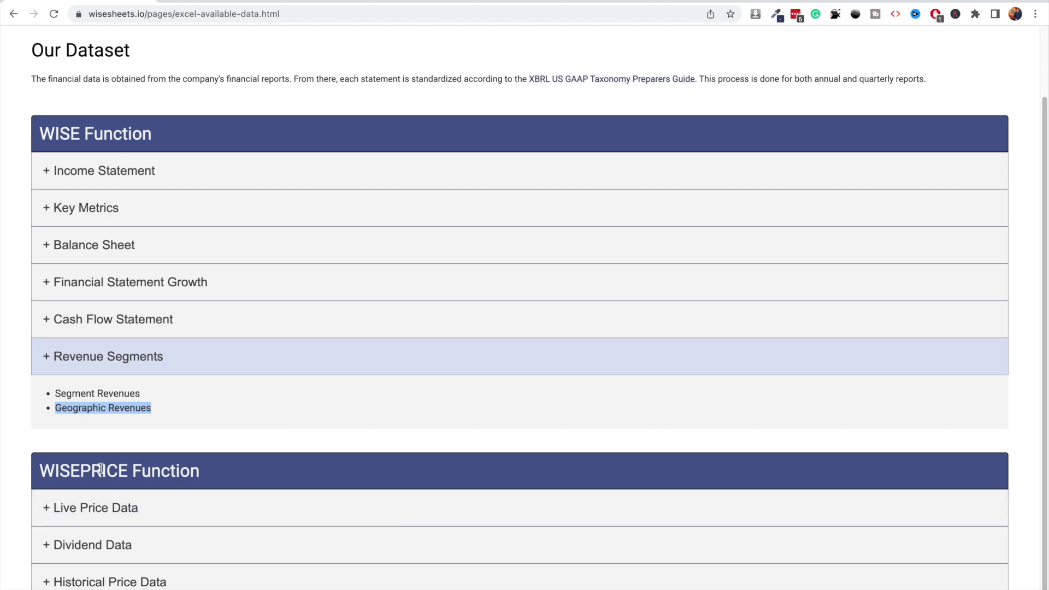
Expand the Live Price Data list, scroll through its fields, then collapse it
click(129, 509)
scroll(194, 498, down, 2)
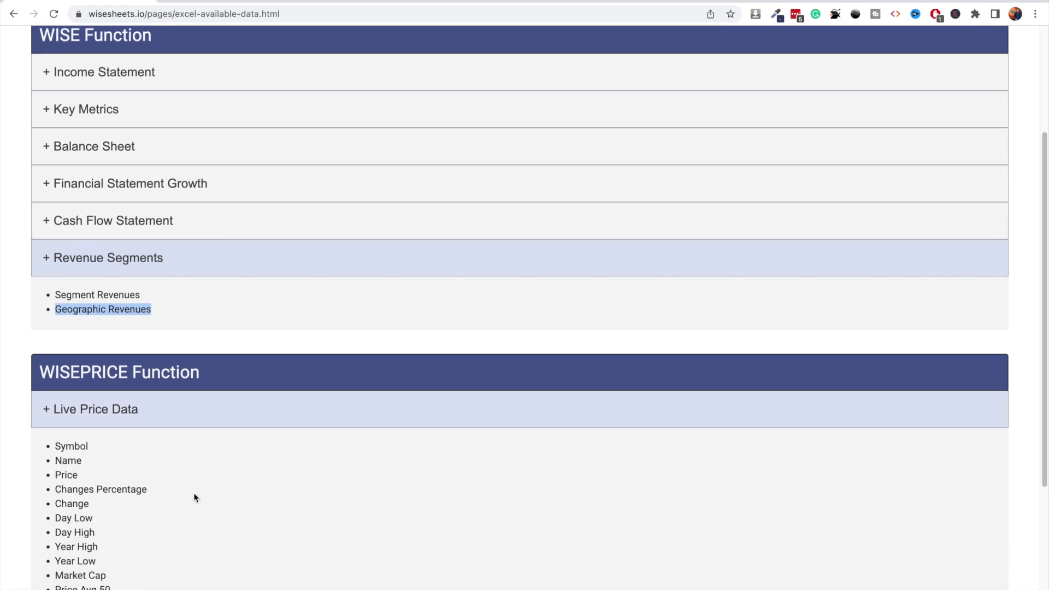
scroll(195, 497, down, 1)
scroll(169, 382, down, 1)
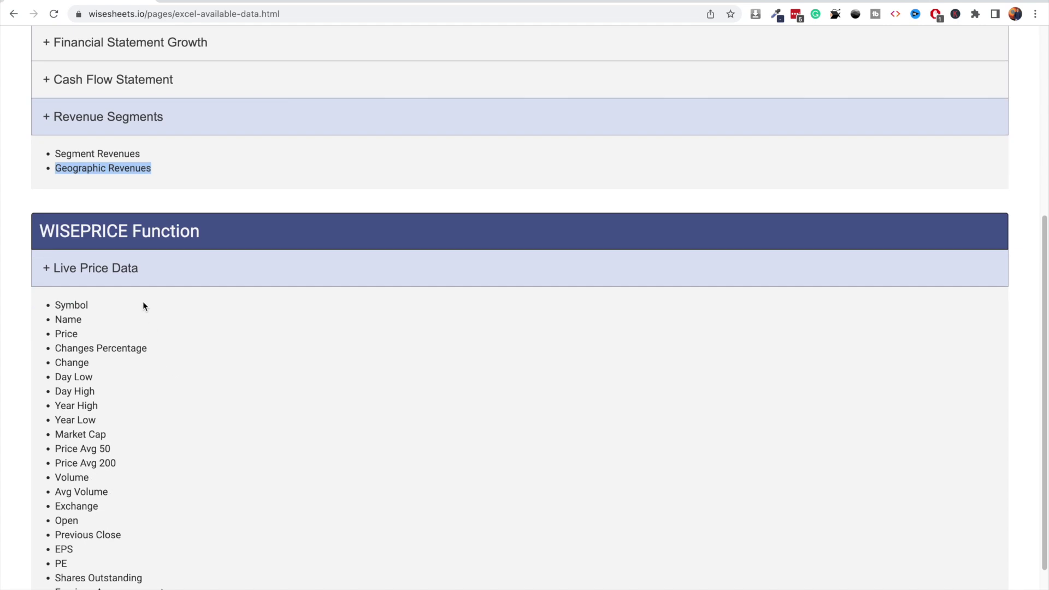
scroll(123, 269, down, 1)
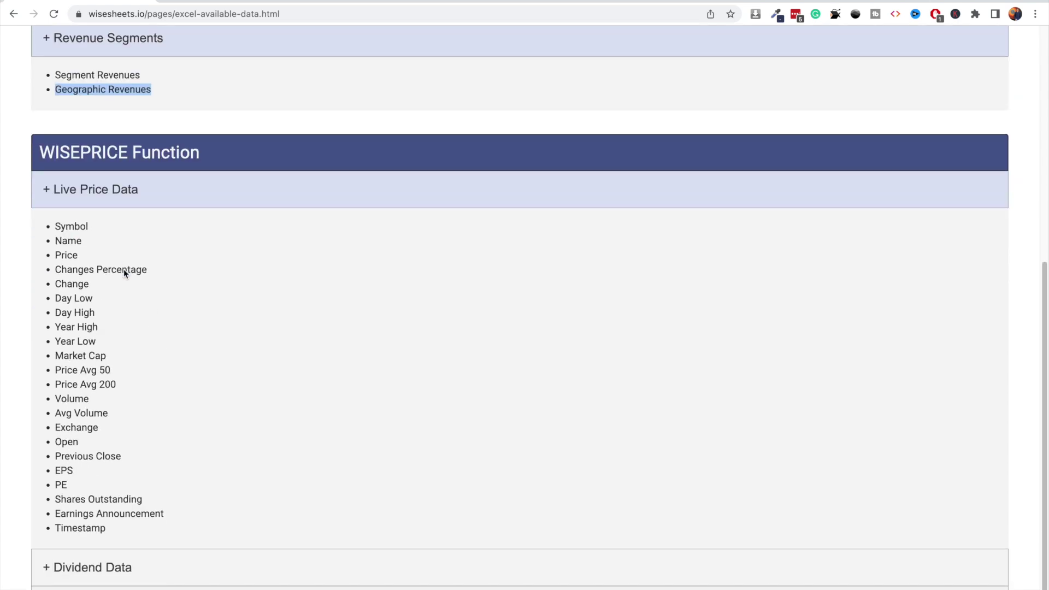
click(176, 190)
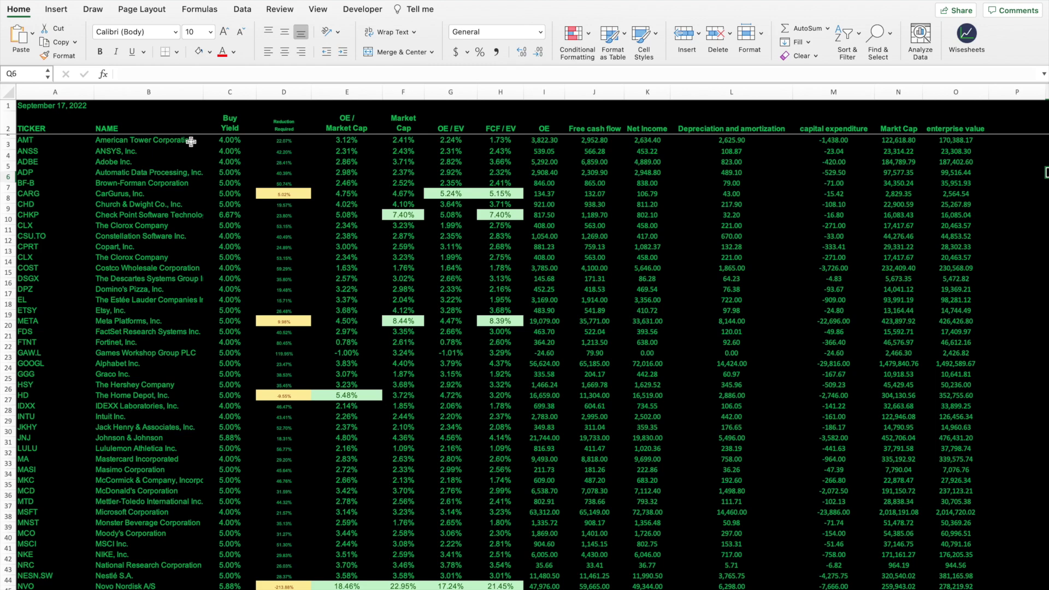
Select the screener's metric headers from OE / Market Cap through enterprise value
scroll(190, 142, down, 9)
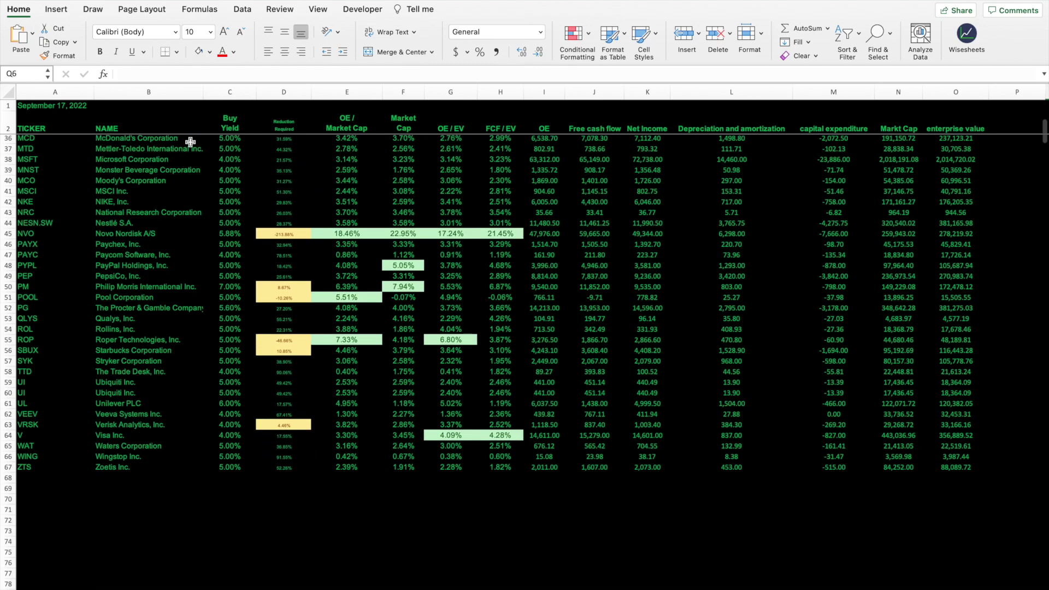
scroll(191, 141, up, 9)
click(345, 123)
drag(345, 123, 931, 129)
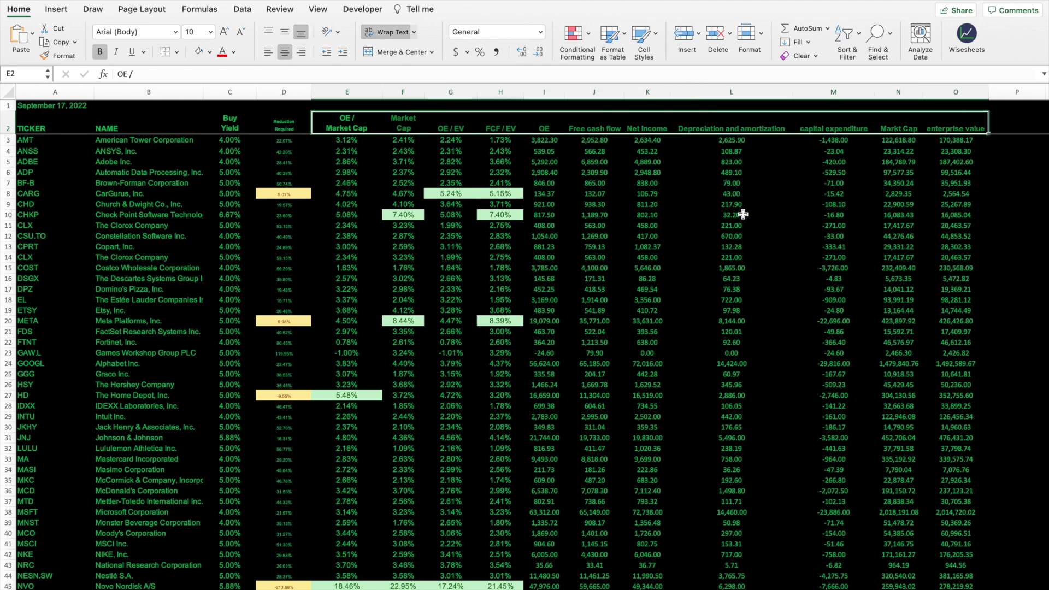
Replace AMT in A3 with AAPL and select the recalculated first screener rows
click(54, 142)
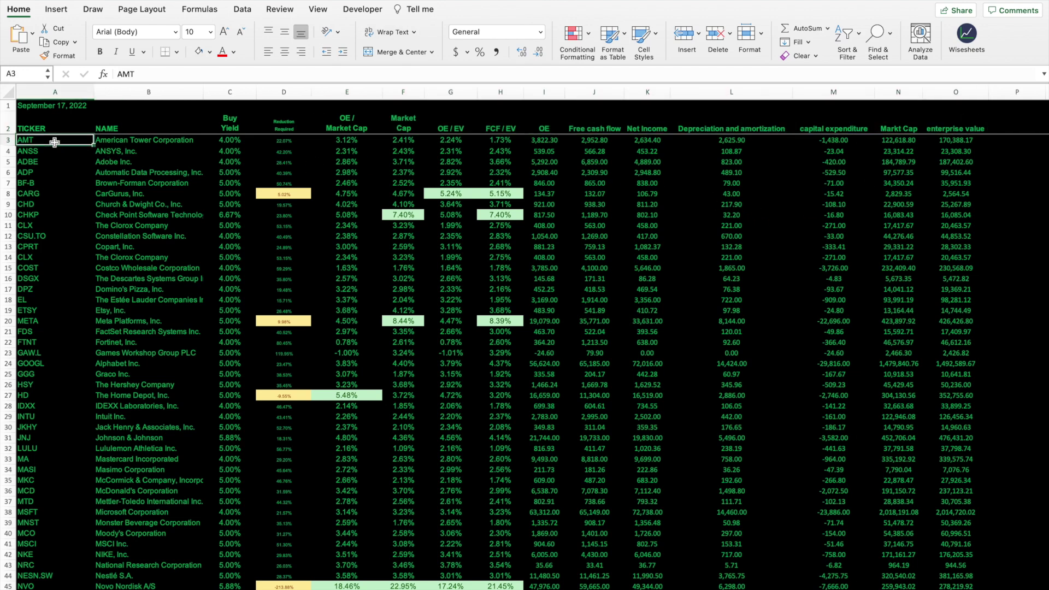
text(AAPL)
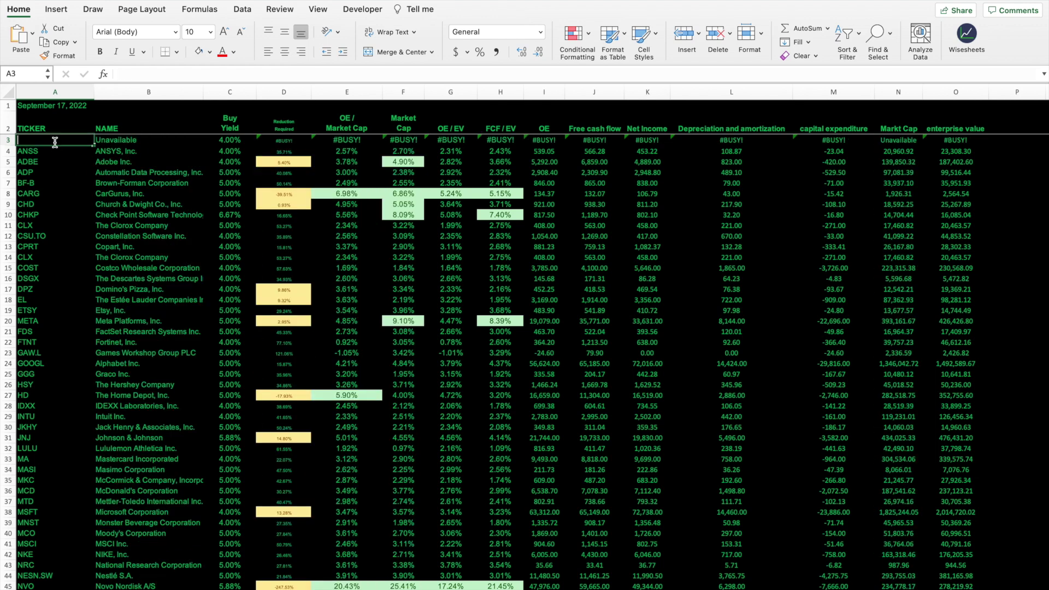
key(Return)
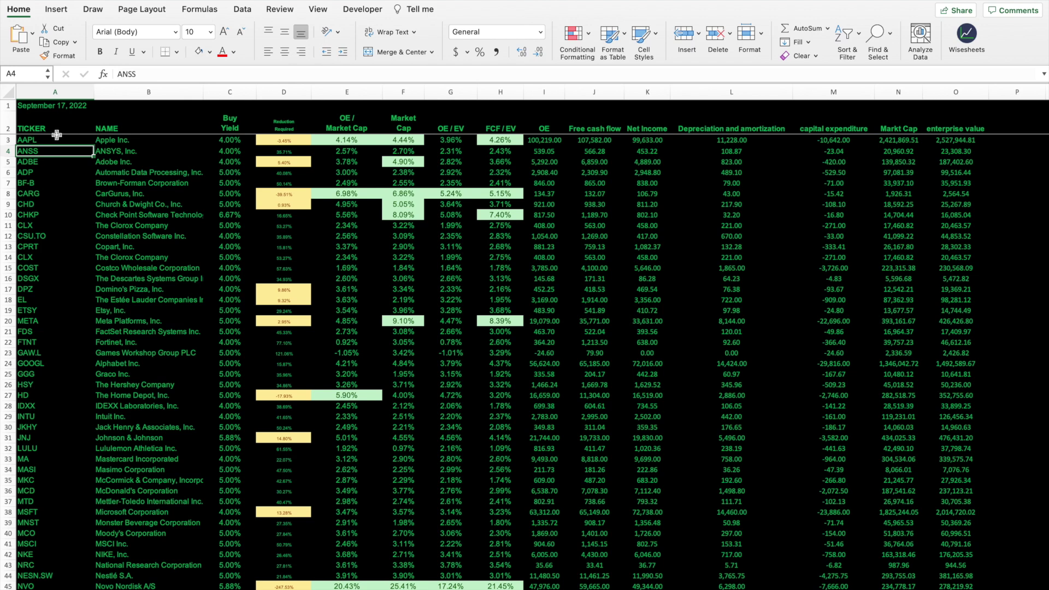
drag(56, 138, 977, 585)
scroll(669, 441, down, 6)
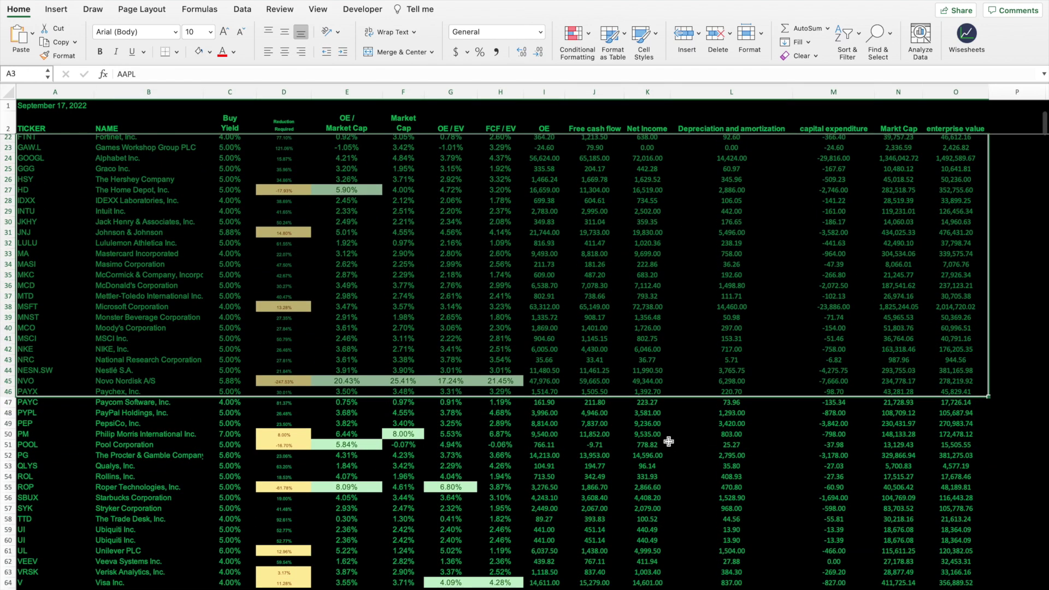